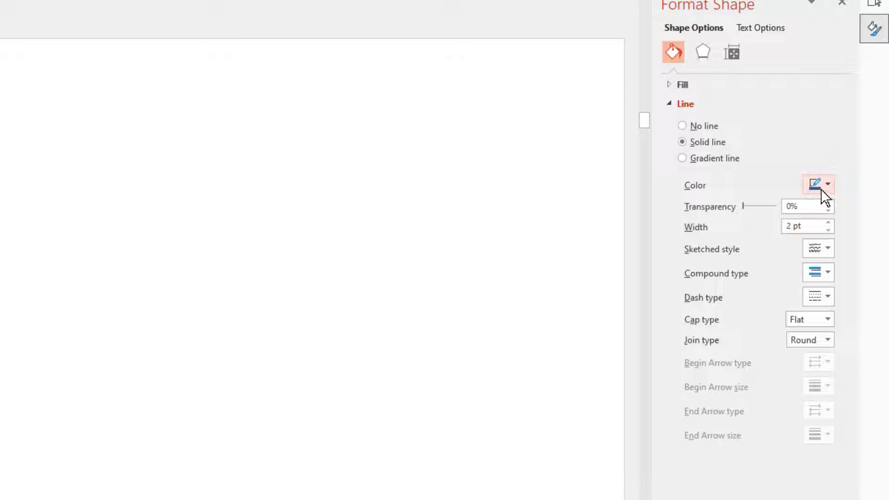
# - Give the rectangle a solid black outline and no fill
pyautogui.click(830, 185)
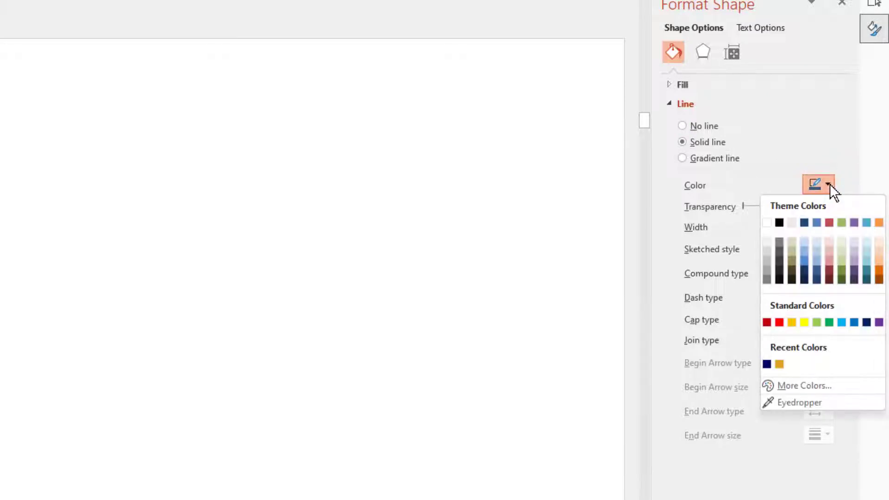
pyautogui.click(778, 223)
pyautogui.click(670, 84)
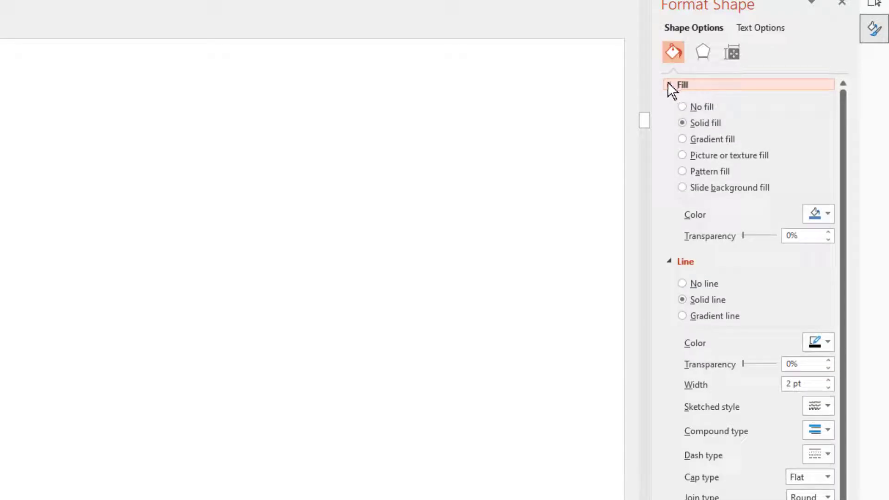
pyautogui.click(683, 107)
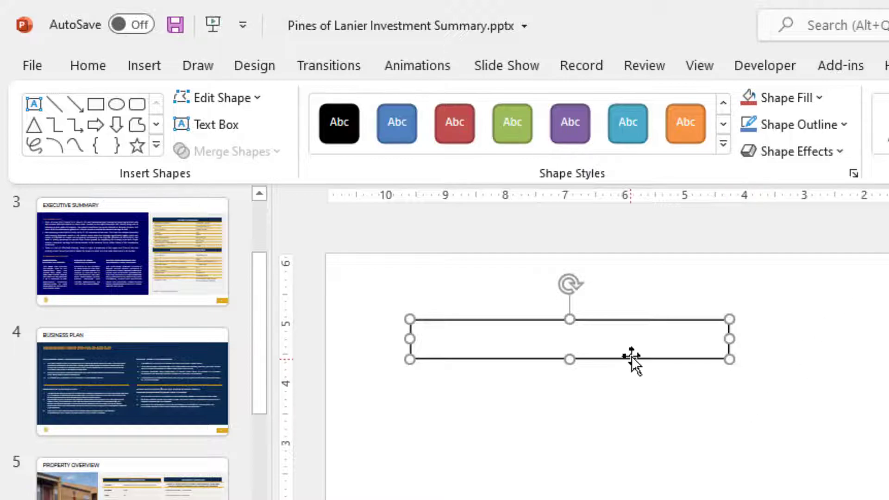
# - Enter the placeholder text "aaa" in the rectangle and colour it black
pyautogui.write('test')
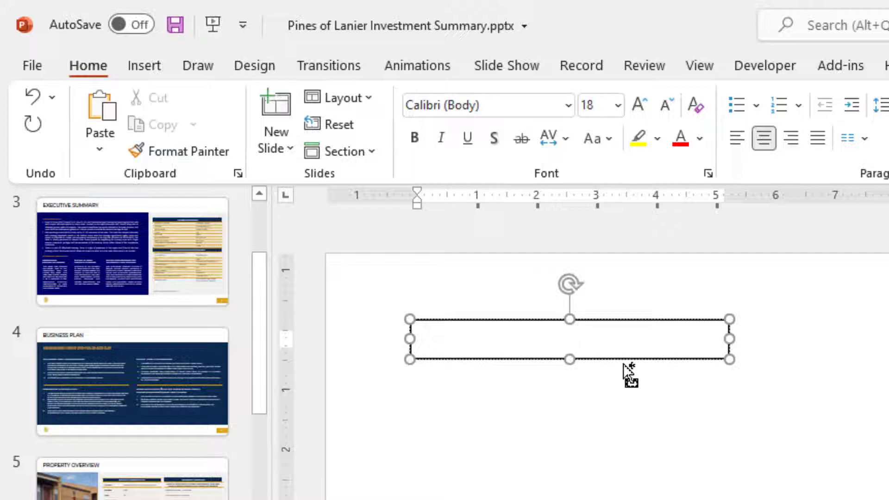
pyautogui.hotkey('ctrl', 'a')
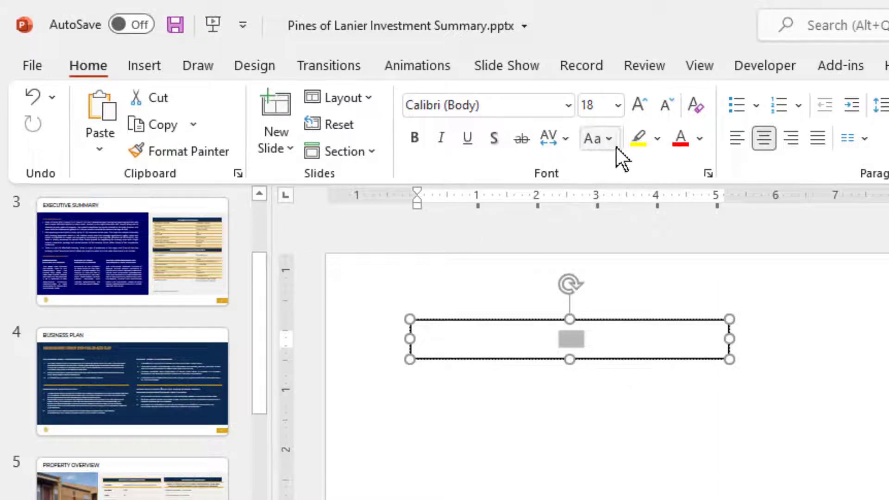
pyautogui.click(700, 138)
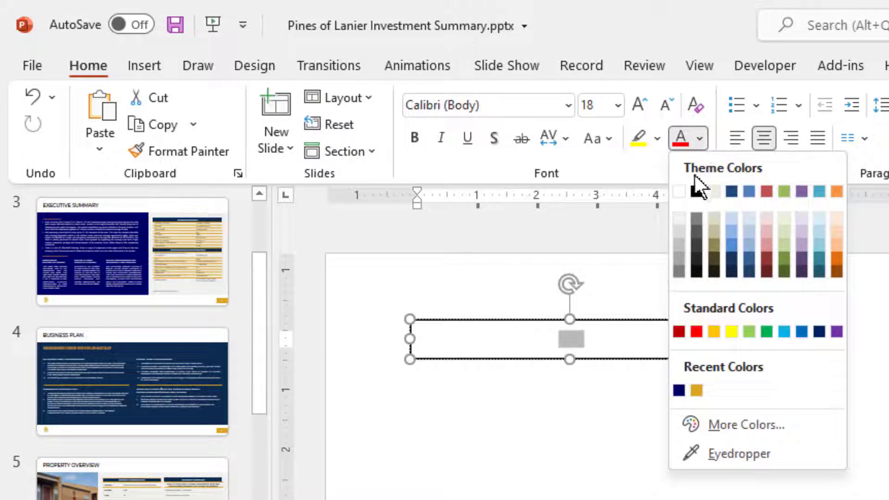
pyautogui.click(695, 190)
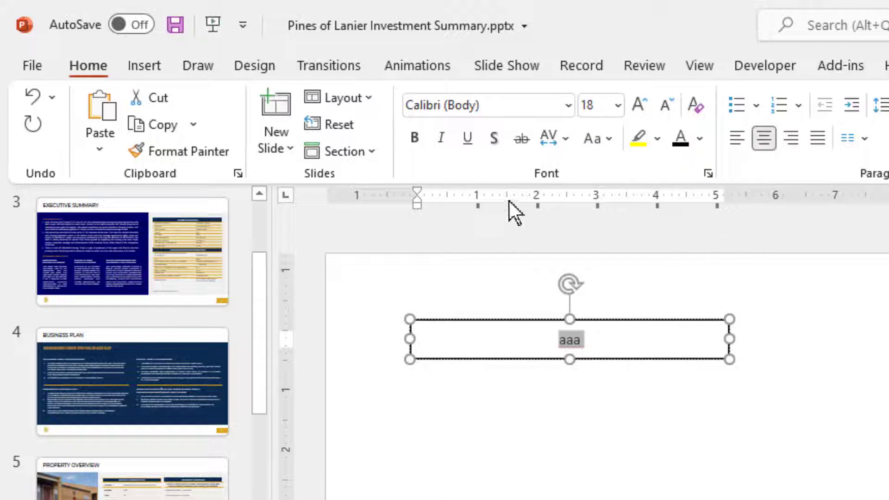
# - Format the rectangle's placeholder text as Times New Roman at size 28
pyautogui.click(568, 110)
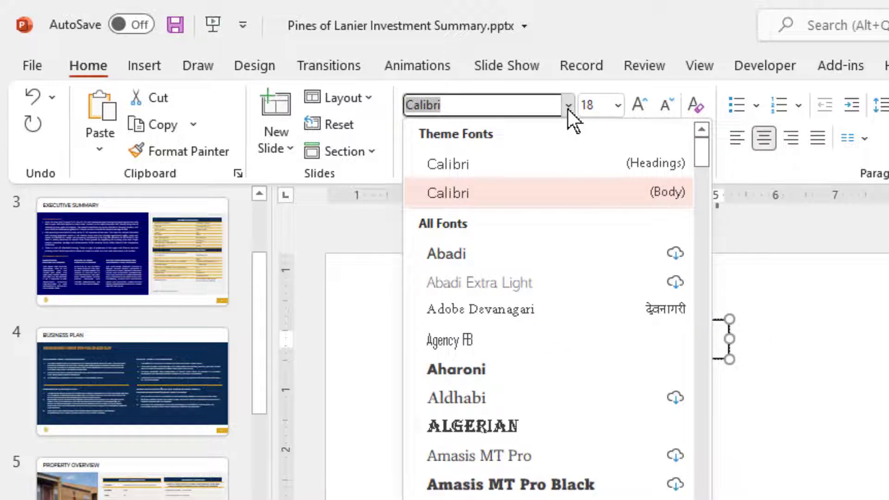
pyautogui.write('ti')
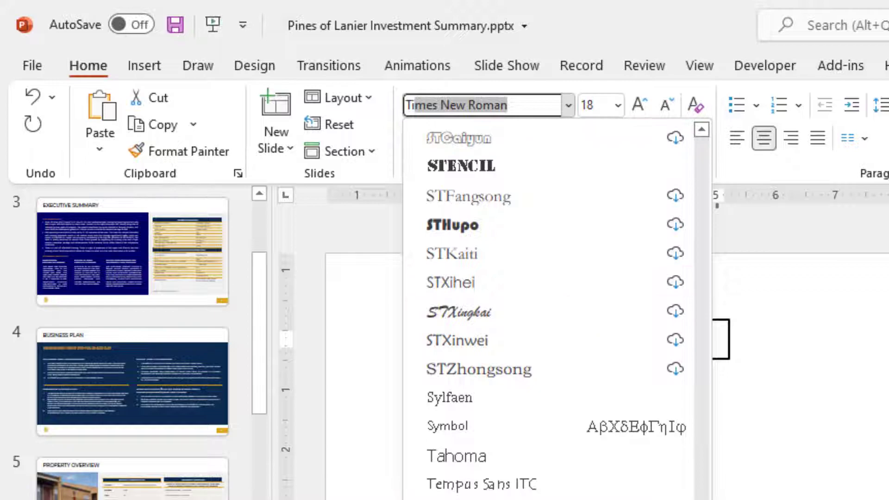
pyautogui.press('Return')
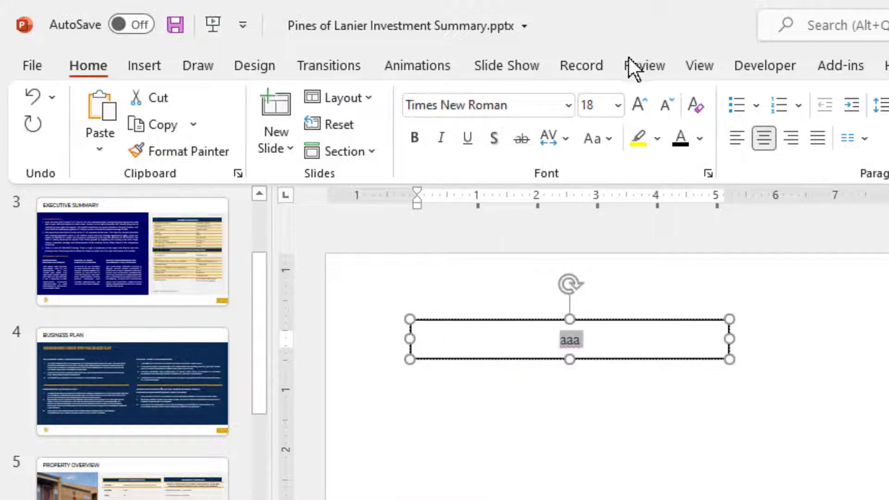
pyautogui.click(640, 102)
pyautogui.click(641, 103)
pyautogui.click(641, 105)
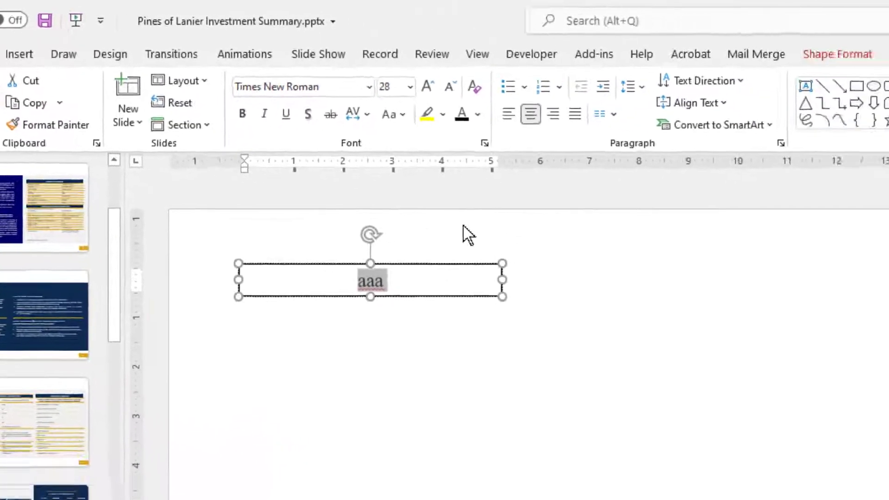
pyautogui.click(519, 283)
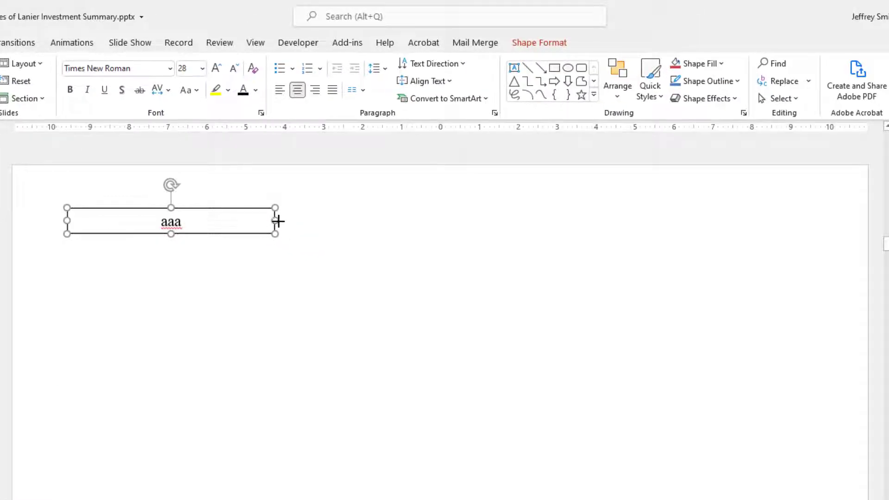
# - Widen the rectangle to about 6.83" and place a copy of it directly against its right edge
pyautogui.moveTo(277, 221); pyautogui.dragTo(332, 226)
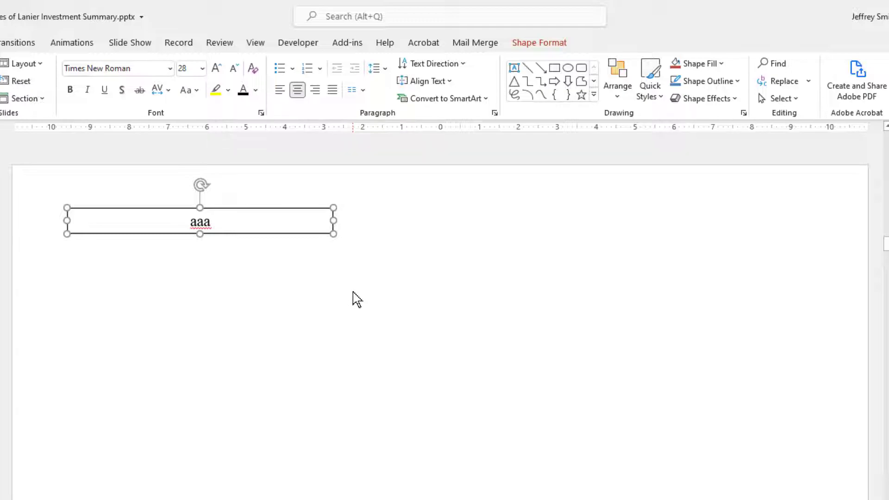
pyautogui.hotkey('ctrl', 'v')
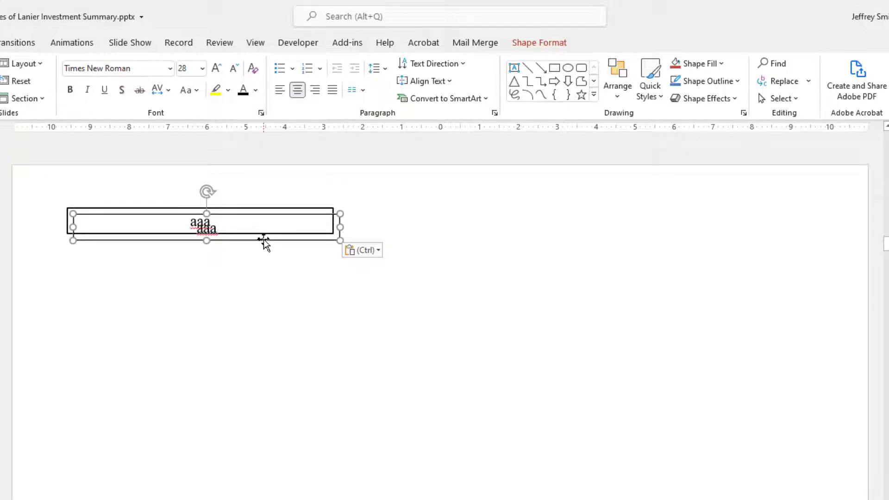
pyautogui.moveTo(263, 240); pyautogui.dragTo(527, 234)
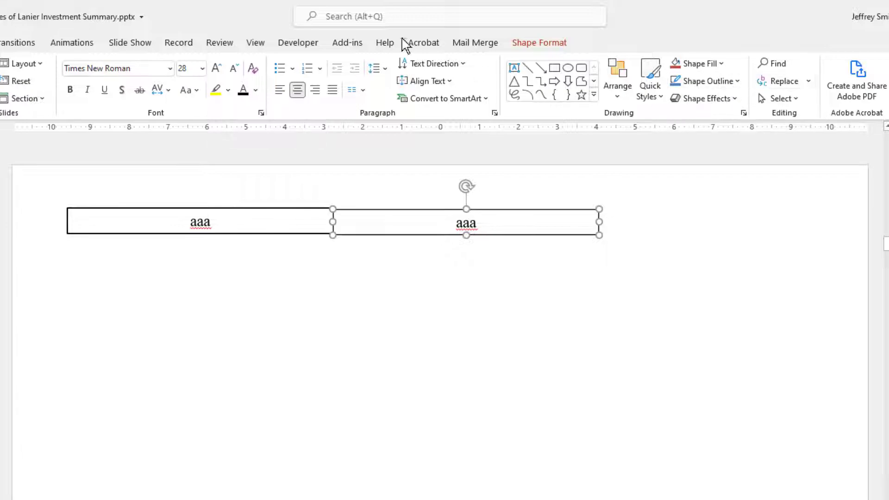
# - Align the two adjoining rectangles by their middles
pyautogui.click(516, 47)
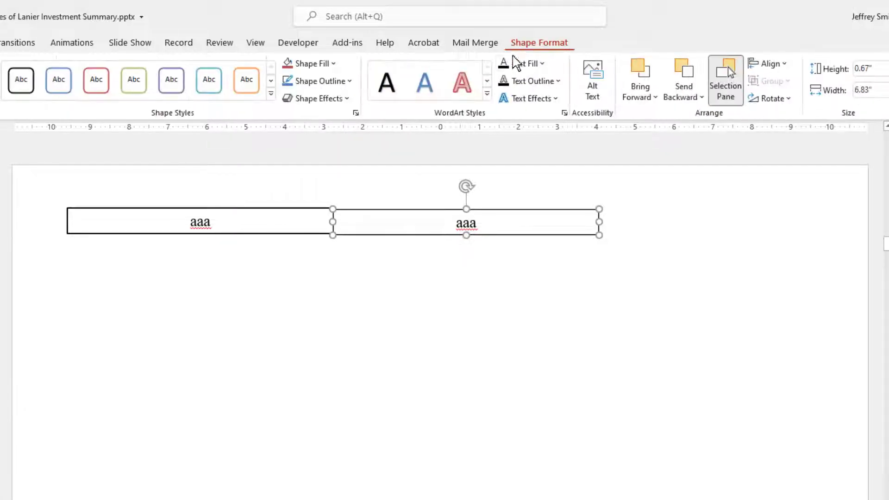
pyautogui.keyDown('shift'); pyautogui.click(252, 233); pyautogui.keyUp('shift')
pyautogui.click(765, 65)
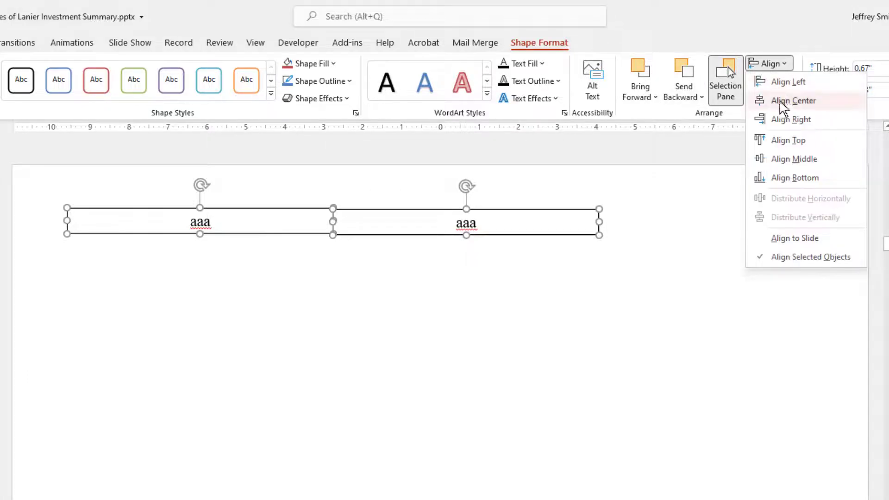
pyautogui.click(809, 159)
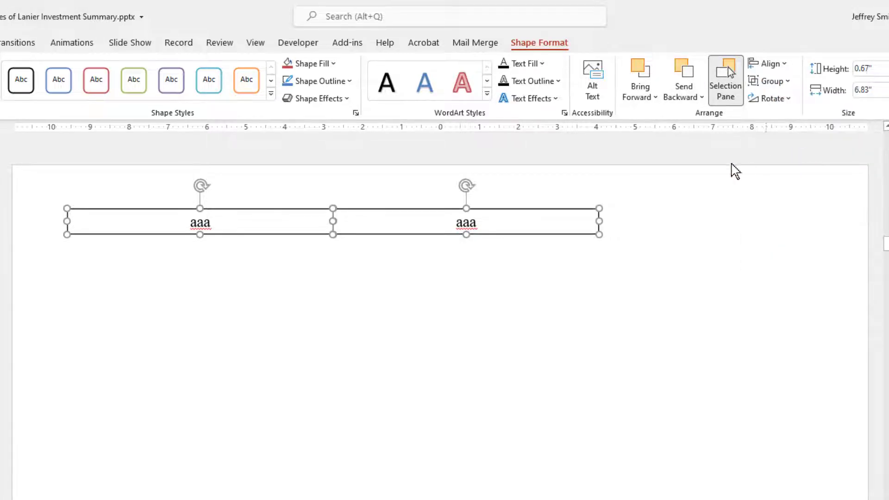
# - Narrow the second rectangle to about 2.75" wide, keeping it against the first one
pyautogui.click(481, 253)
pyautogui.click(485, 234)
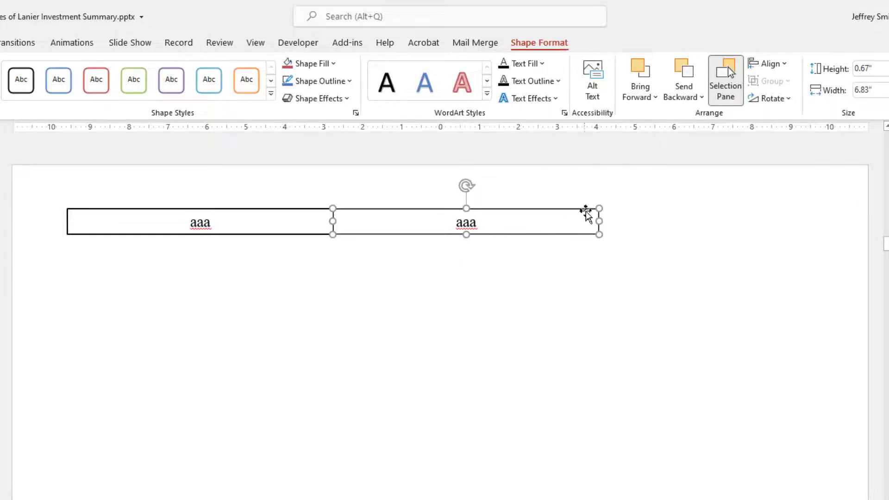
pyautogui.moveTo(600, 220); pyautogui.dragTo(454, 221)
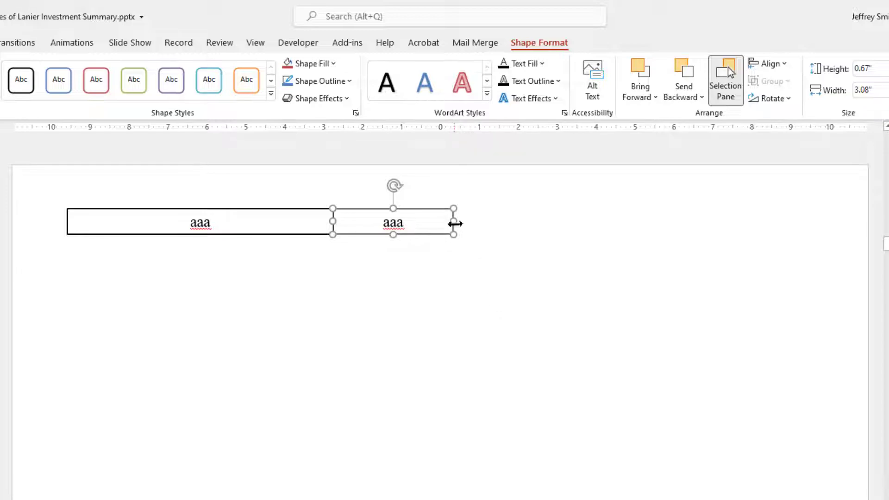
# - Place two copies of the narrow rectangle in a row to its right, with small gaps between them
pyautogui.moveTo(453, 222); pyautogui.dragTo(532, 235)
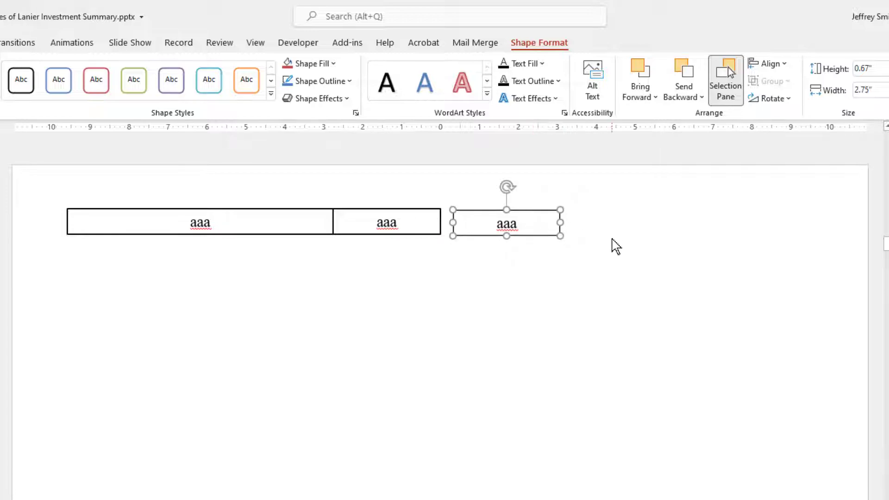
pyautogui.hotkey('ctrl', 'v')
pyautogui.moveTo(418, 244); pyautogui.dragTo(652, 236)
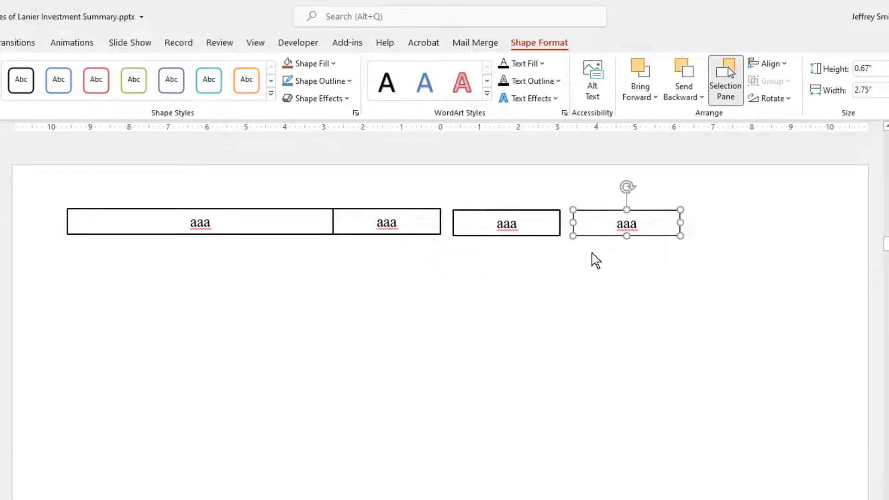
# - Select all four rectangles and align them by their middles
pyautogui.keyDown('shift'); pyautogui.click(528, 236); pyautogui.keyUp('shift')
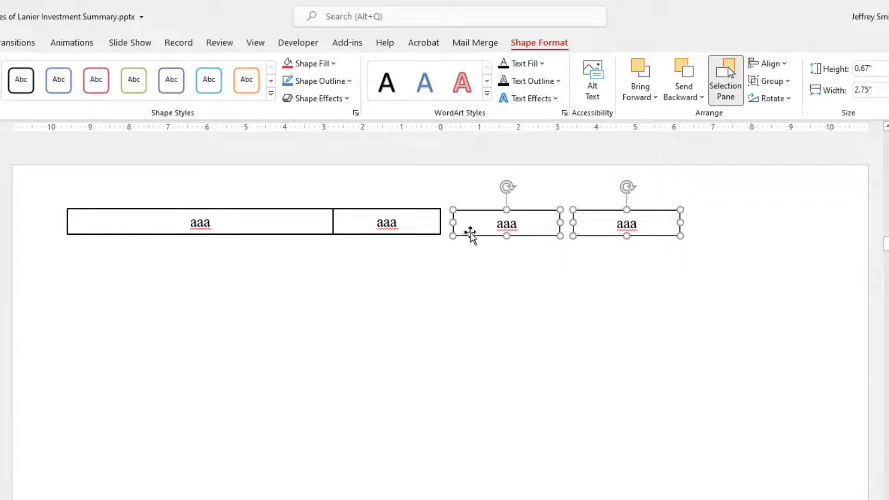
pyautogui.keyDown('shift'); pyautogui.click(388, 233); pyautogui.keyUp('shift')
pyautogui.keyDown('shift'); pyautogui.click(296, 234); pyautogui.keyUp('shift')
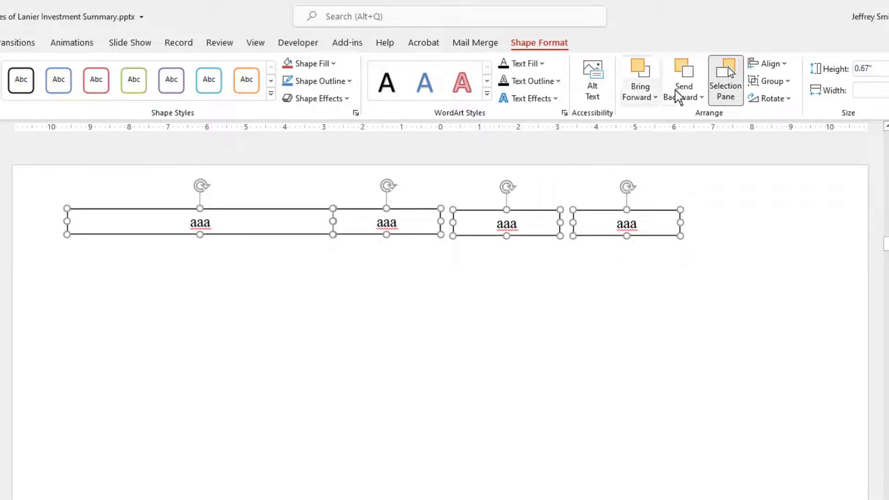
pyautogui.click(761, 68)
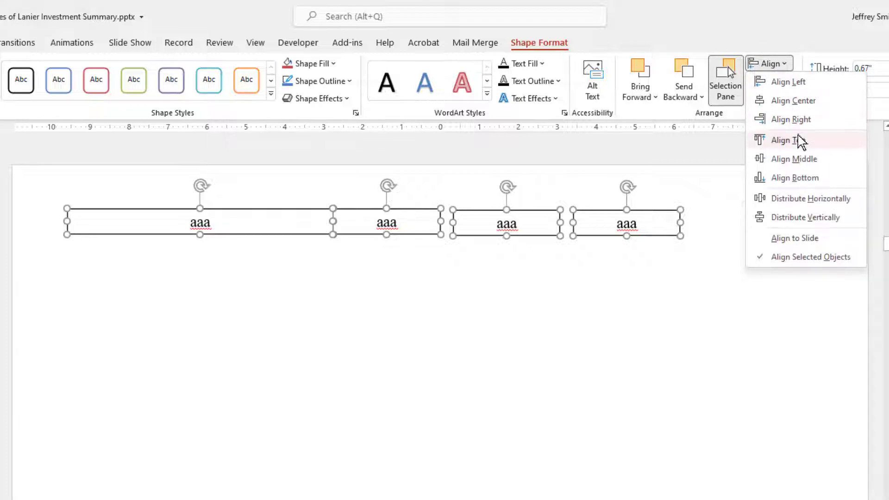
pyautogui.click(806, 160)
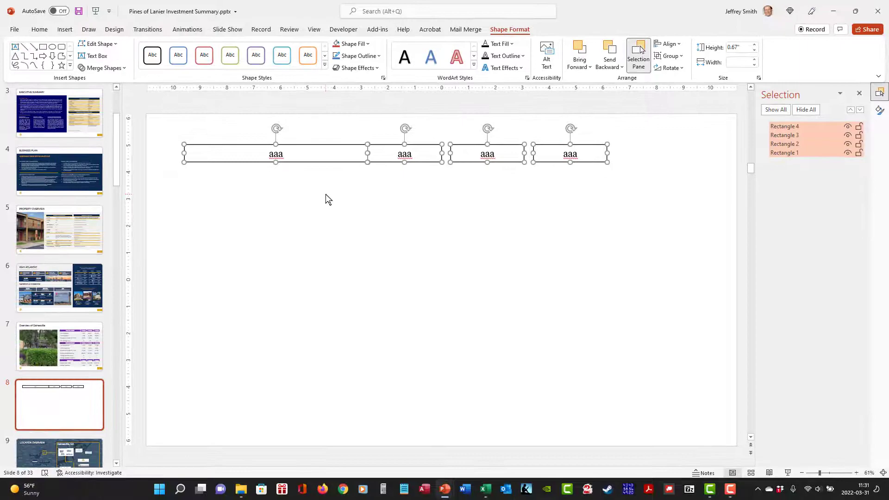
pyautogui.click(281, 274)
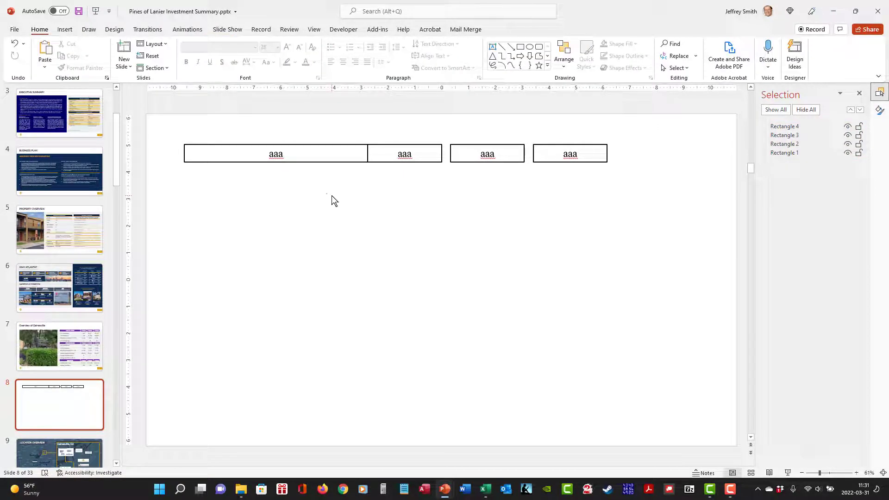
# - Switch to the Pines of Lanier_QuickRepositioning.xlsm workbook in Excel and examine how the cells of the Demographics table are named
pyautogui.click(464, 29)
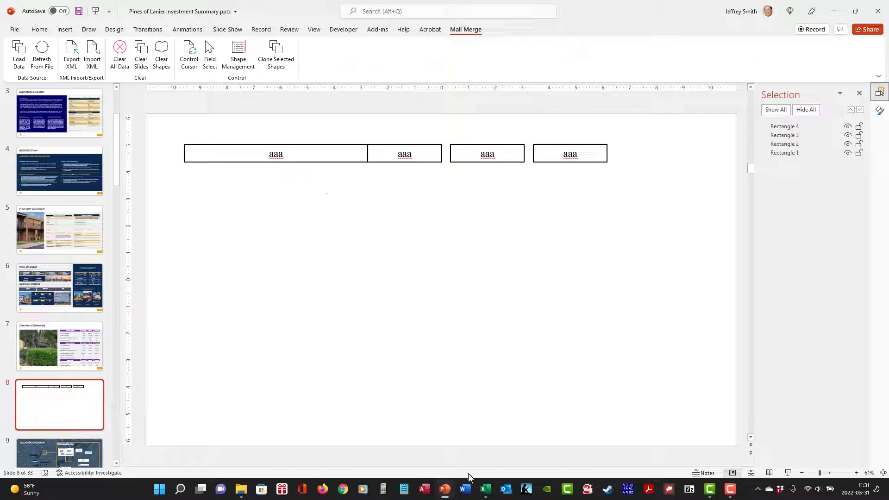
pyautogui.click(486, 490)
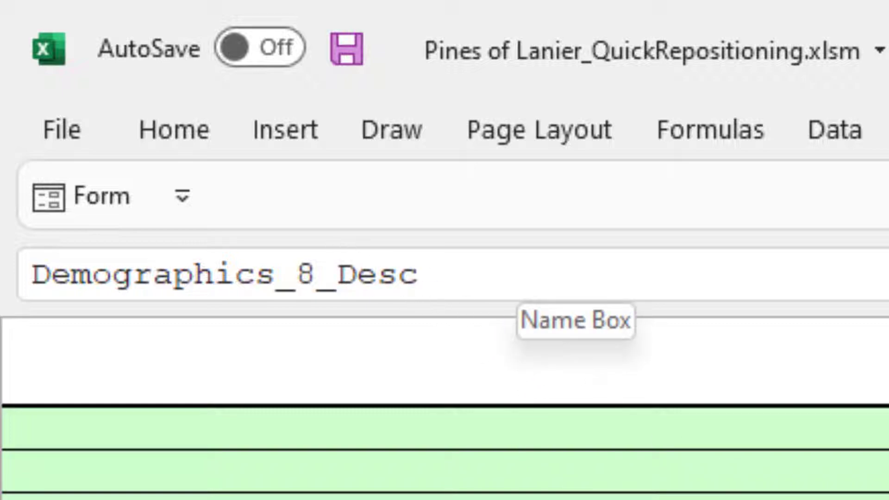
pyautogui.press('Down')
pyautogui.press('Down')
pyautogui.click(265, 236)
pyautogui.click(325, 249)
pyautogui.click(361, 256)
pyautogui.press('Right')
pyautogui.press('Up')
pyautogui.press('Up')
pyautogui.press('Up')
pyautogui.press('Up')
pyautogui.press('Down')
pyautogui.press('Down')
pyautogui.press('Down')
pyautogui.press('Down')
# - Examine the cell names of the description and mile-range columns in the 2021 and 2026 Population rows and the POPULATION header
pyautogui.click(253, 215)
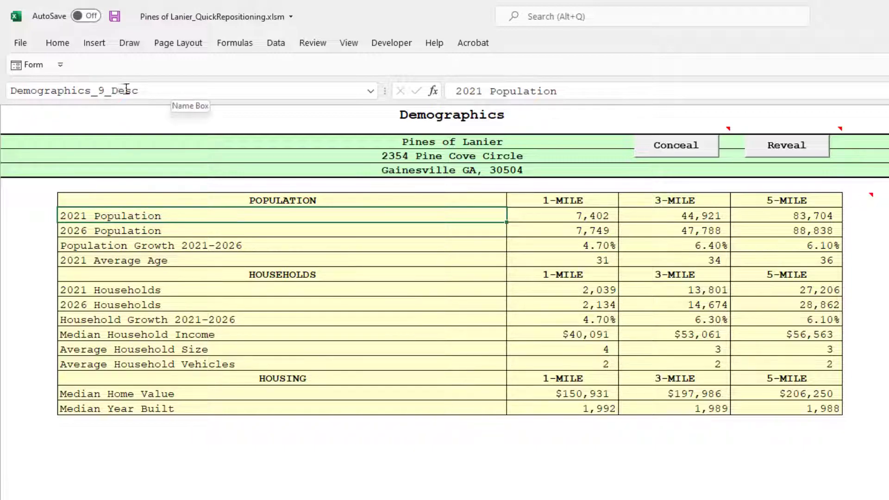
pyautogui.press('Down')
pyautogui.press('Right')
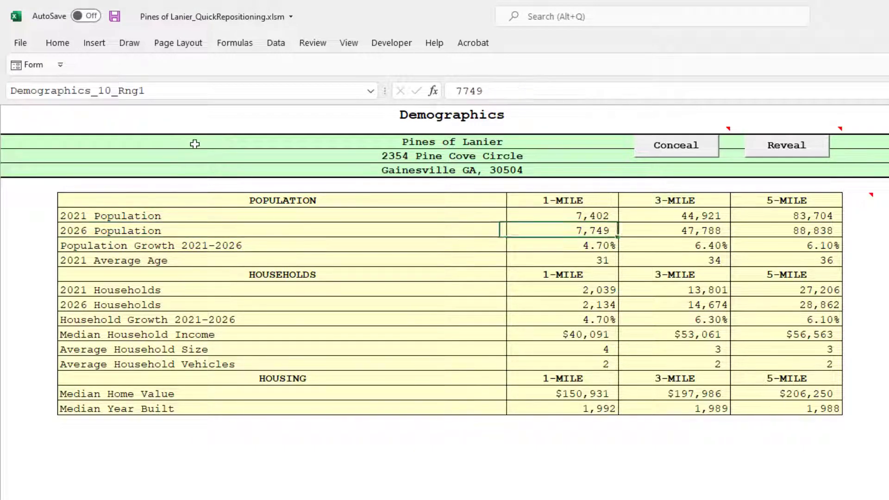
pyautogui.press('Right')
pyautogui.press('Right')
pyautogui.press('Up')
pyautogui.press('Left')
pyautogui.press('Left')
pyautogui.press('Left')
pyautogui.press('Up')
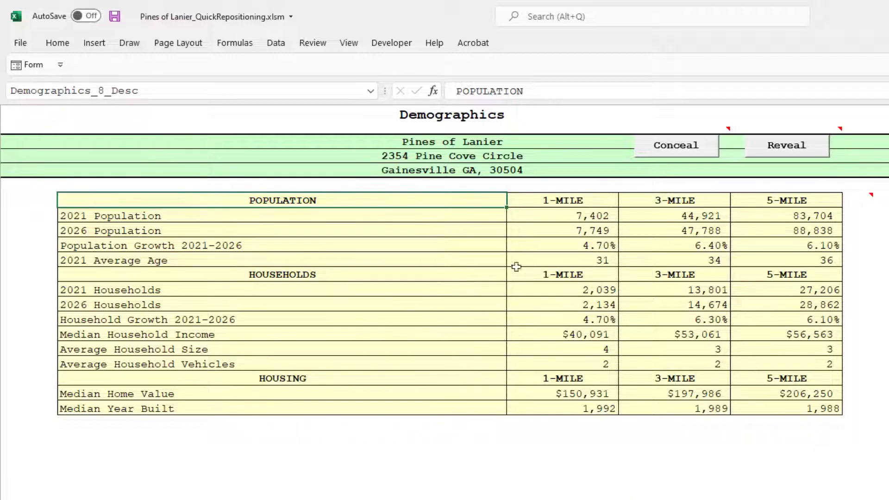
pyautogui.press('Right')
pyautogui.press('Left')
# - Switch back to the PowerPoint slide and link the wide first rectangle to the DEMOGRAPHICS_8_DESC mail merge field
pyautogui.hotkey('alt', 'Tab')
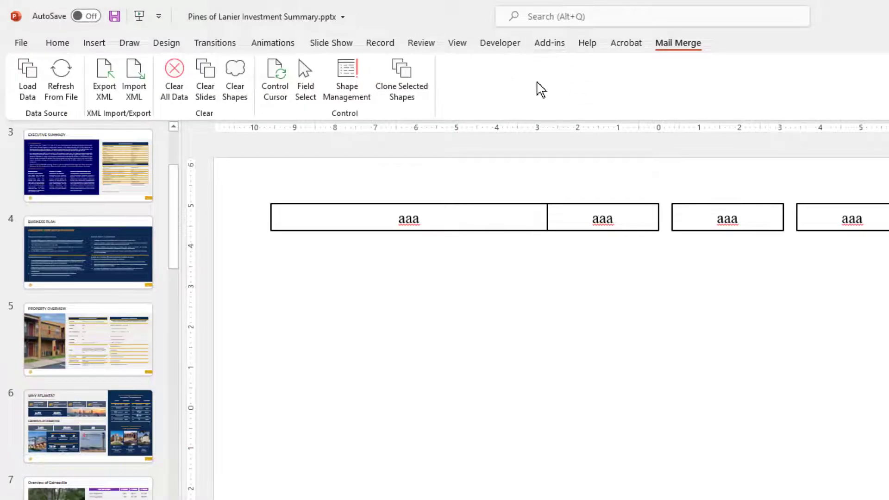
pyautogui.click(401, 220)
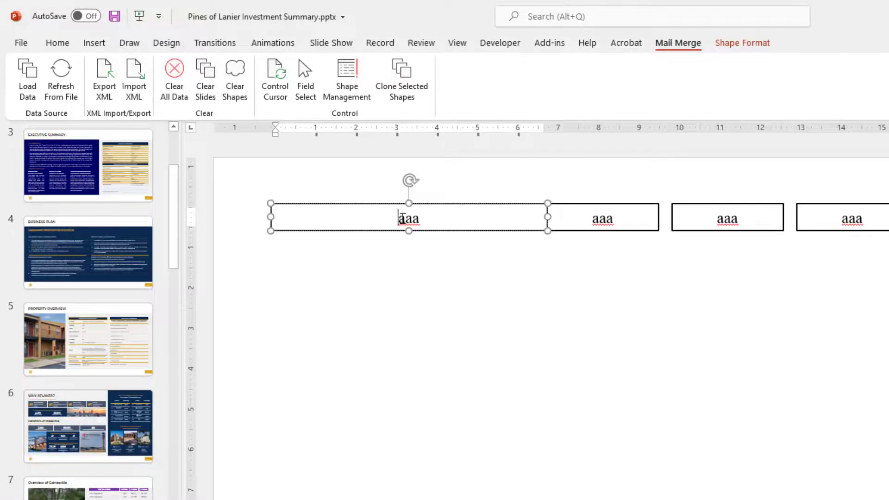
pyautogui.click(306, 83)
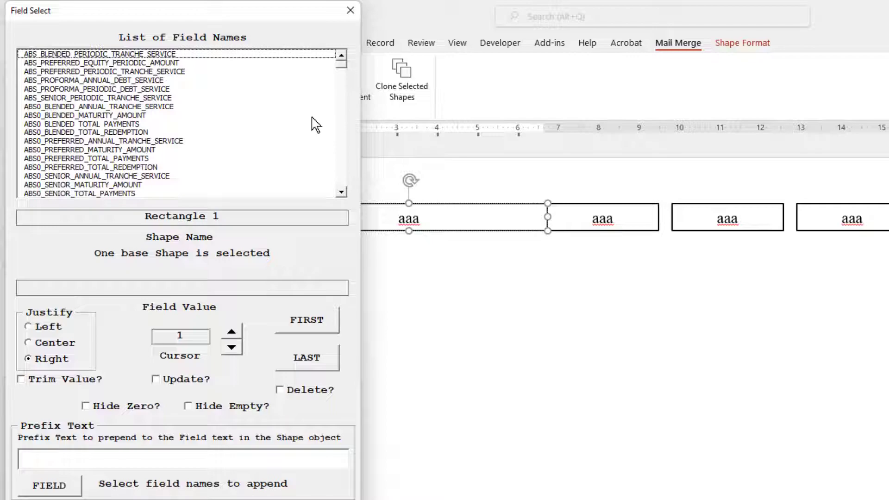
pyautogui.press('d')
pyautogui.moveTo(344, 194); pyautogui.dragTo(341, 193)
pyautogui.moveTo(342, 101); pyautogui.dragTo(341, 129)
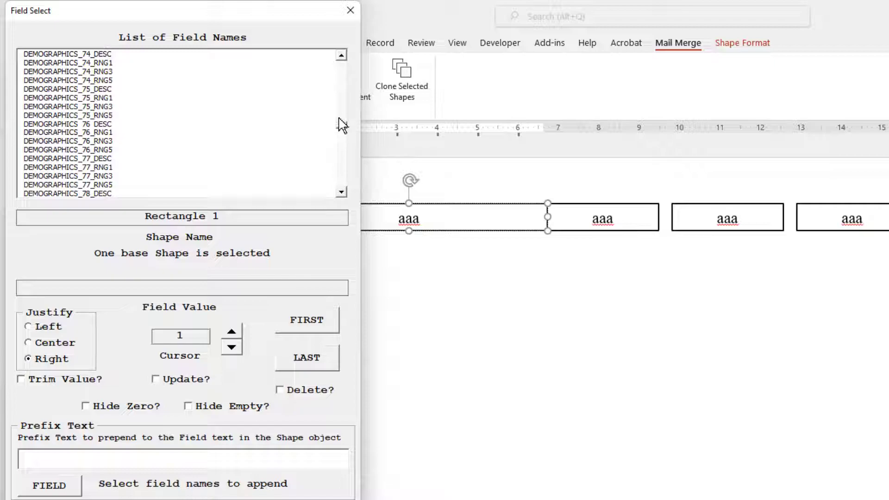
pyautogui.click(341, 161)
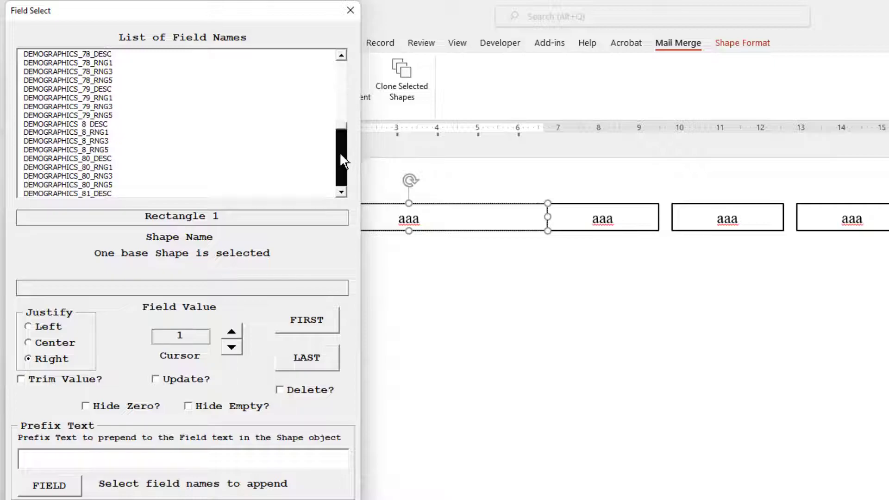
pyautogui.click(82, 125)
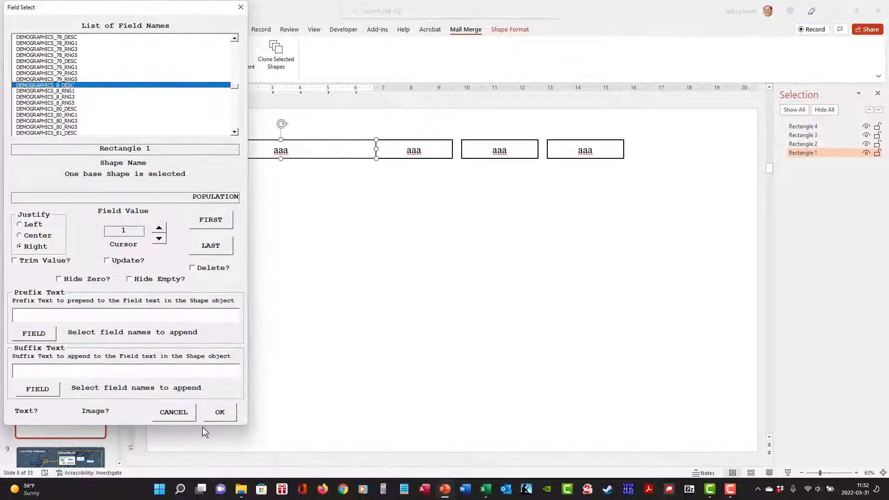
pyautogui.click(219, 412)
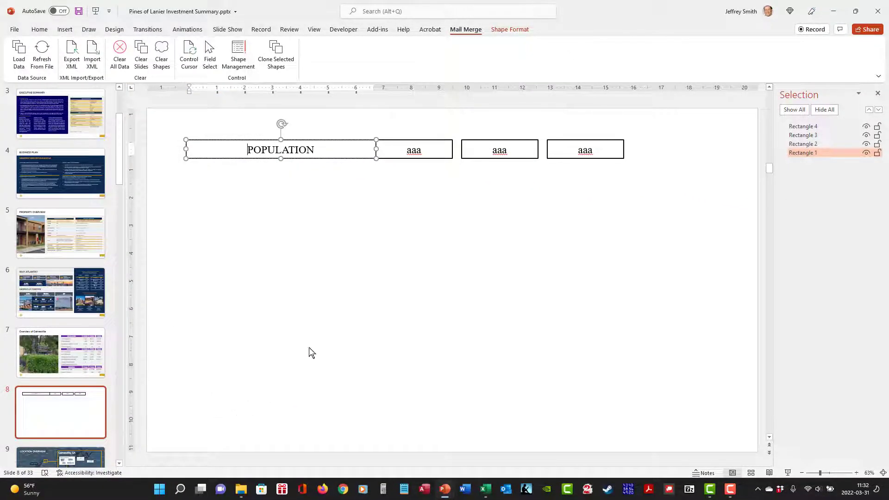
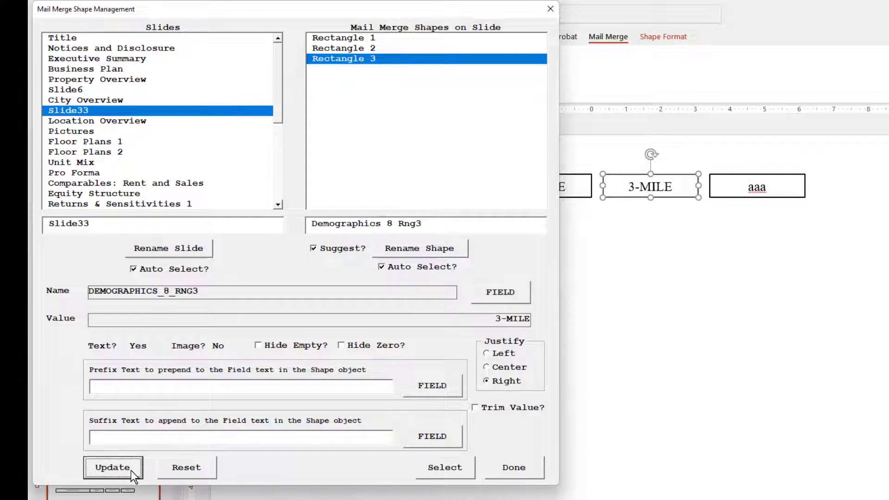
# - Close the shape management form and link the fourth rectangle to the DEMOGRAPHICS_8_RNG5 field
pyautogui.click(507, 467)
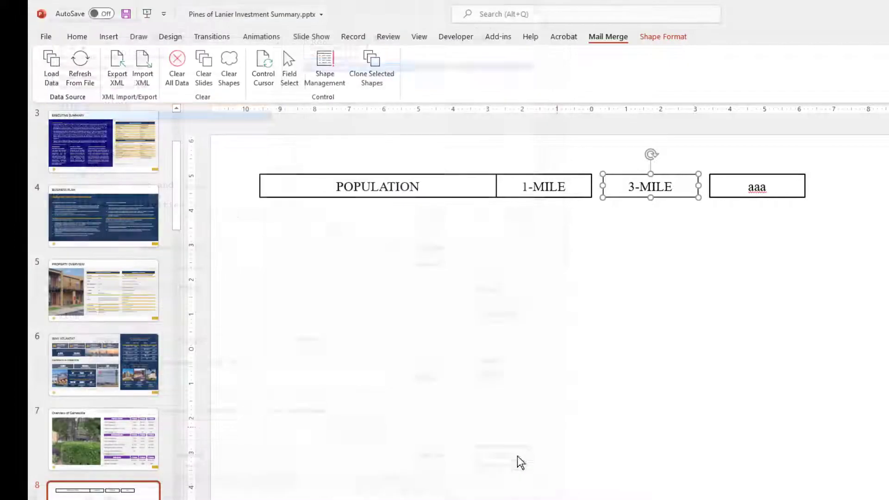
pyautogui.click(750, 186)
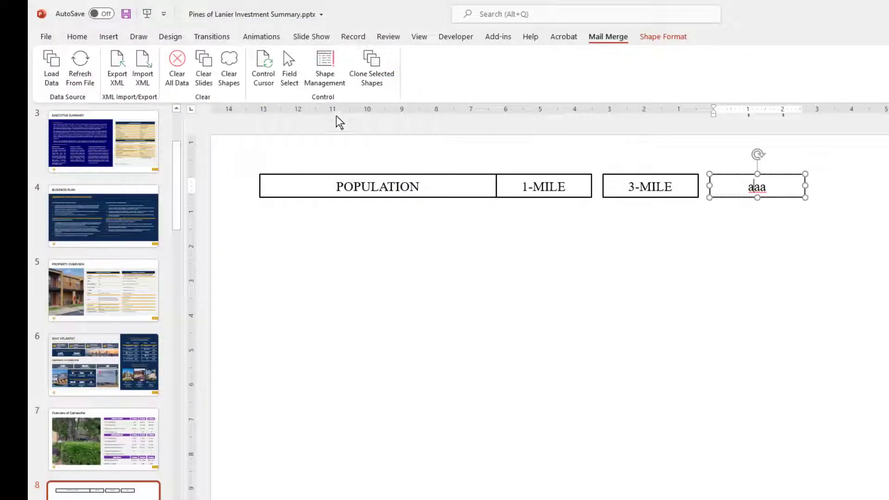
pyautogui.click(290, 76)
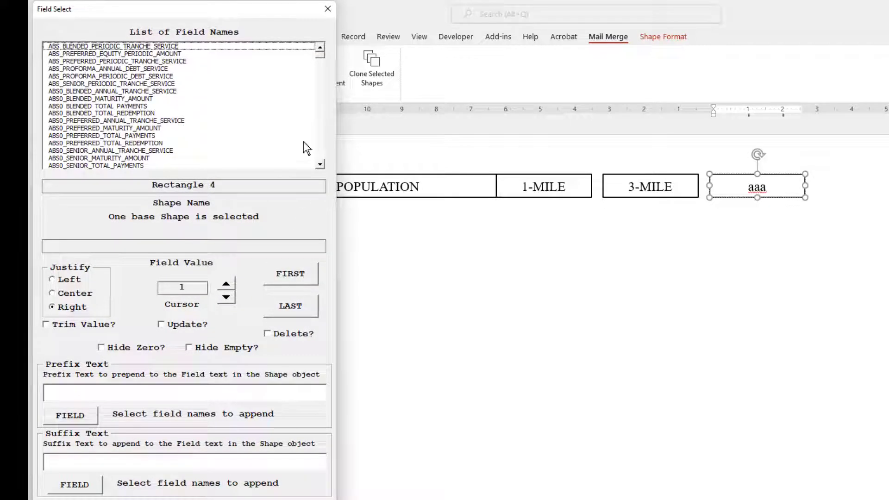
pyautogui.click(322, 71)
pyautogui.click(322, 71)
pyautogui.click(321, 71)
pyautogui.click(322, 72)
pyautogui.click(322, 70)
pyautogui.click(116, 99)
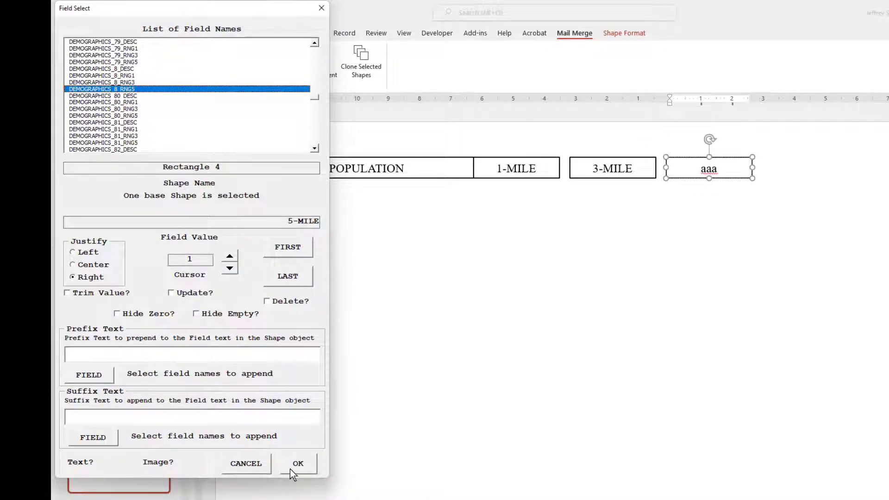
pyautogui.click(292, 464)
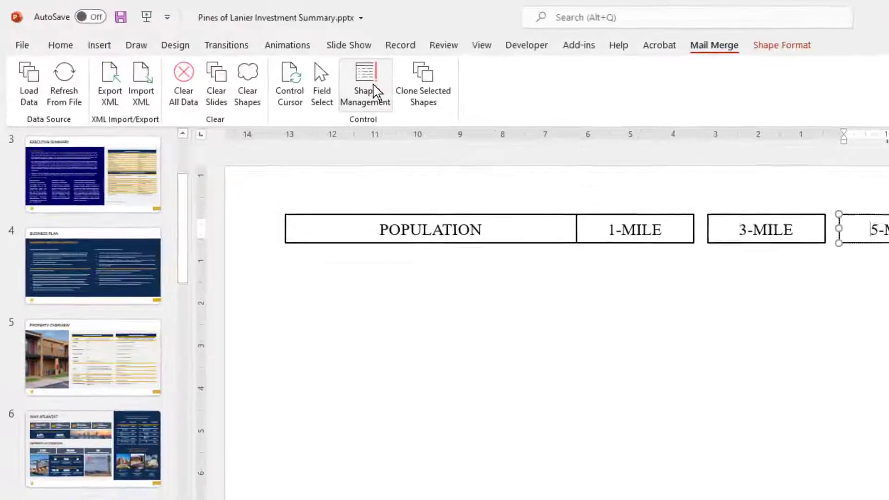
# - Rename the four mail merge rectangles with their suggested names Demographics 8 Desc, Demographics 8 Rng1, Demographics 8 Rng3 and Demographics 8 Rng5
pyautogui.click(239, 54)
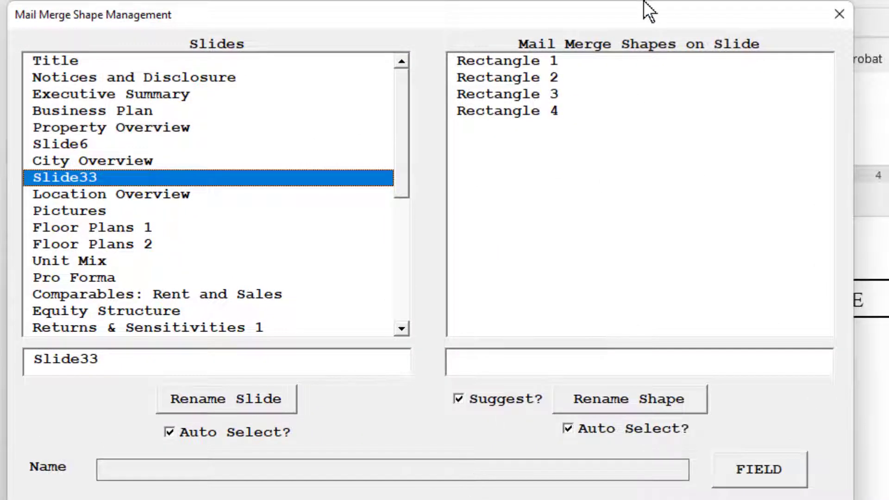
pyautogui.click(546, 58)
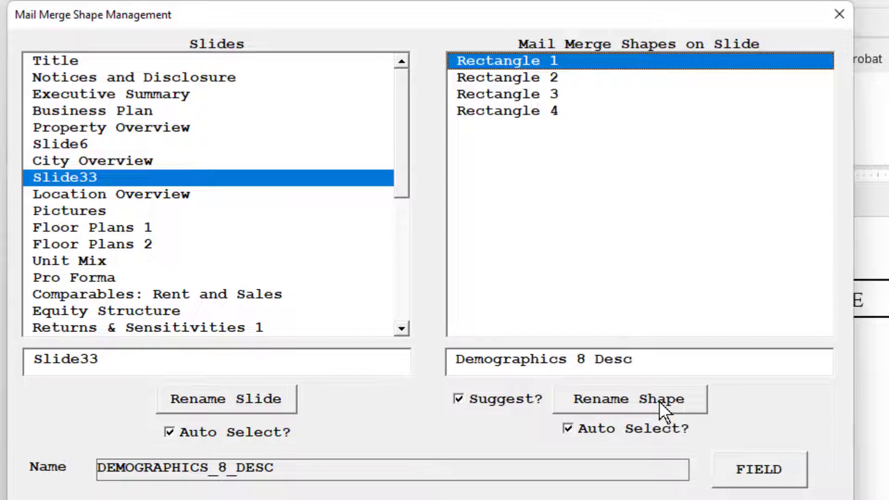
pyautogui.click(660, 395)
pyautogui.click(538, 79)
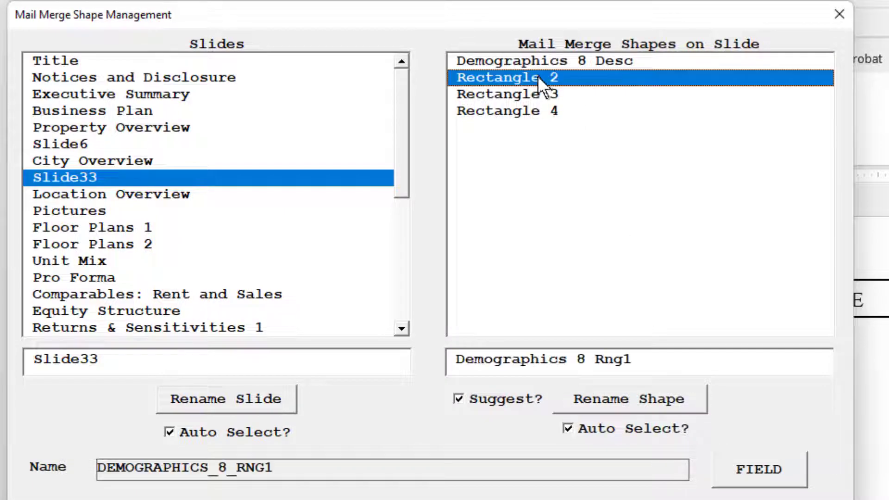
pyautogui.click(639, 400)
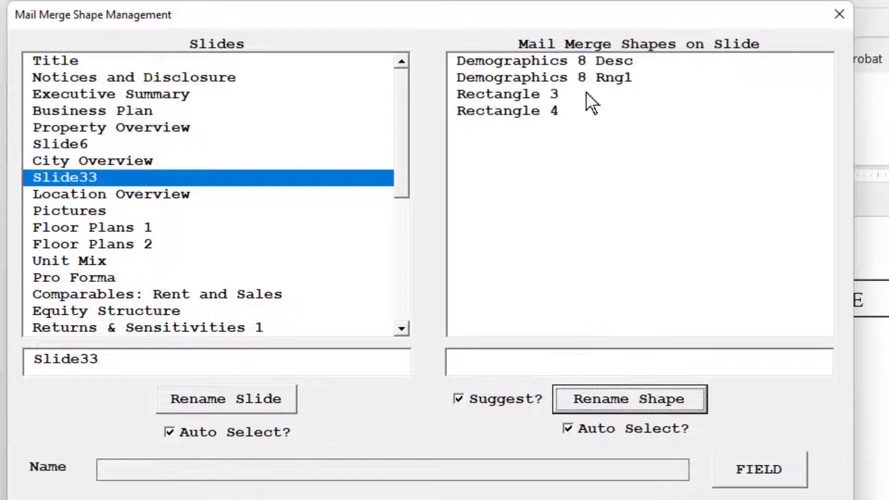
pyautogui.click(534, 96)
pyautogui.click(656, 401)
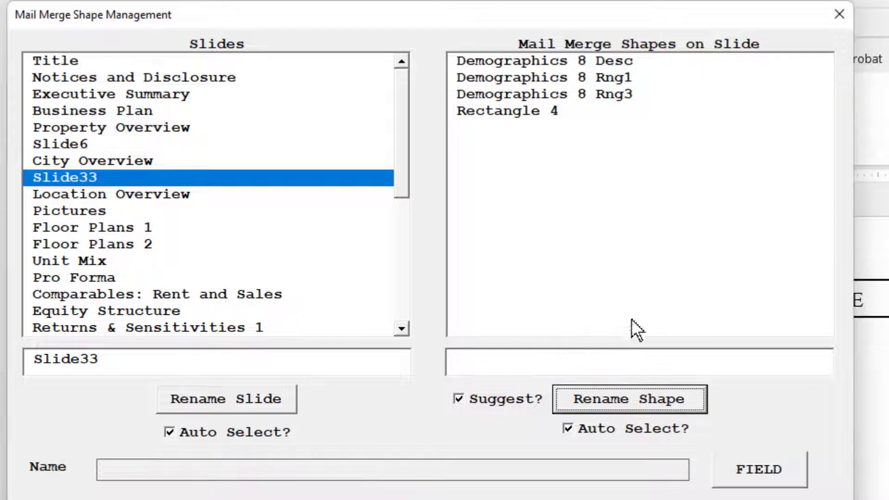
pyautogui.click(554, 112)
pyautogui.click(636, 400)
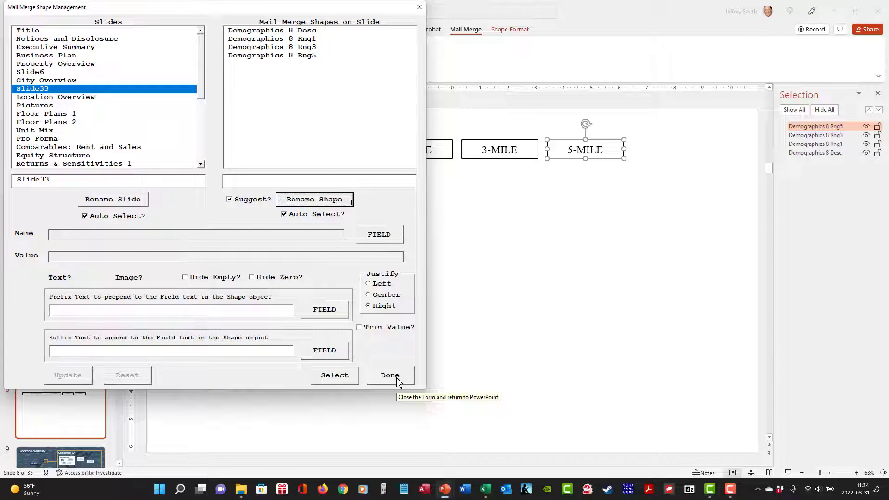
pyautogui.click(399, 377)
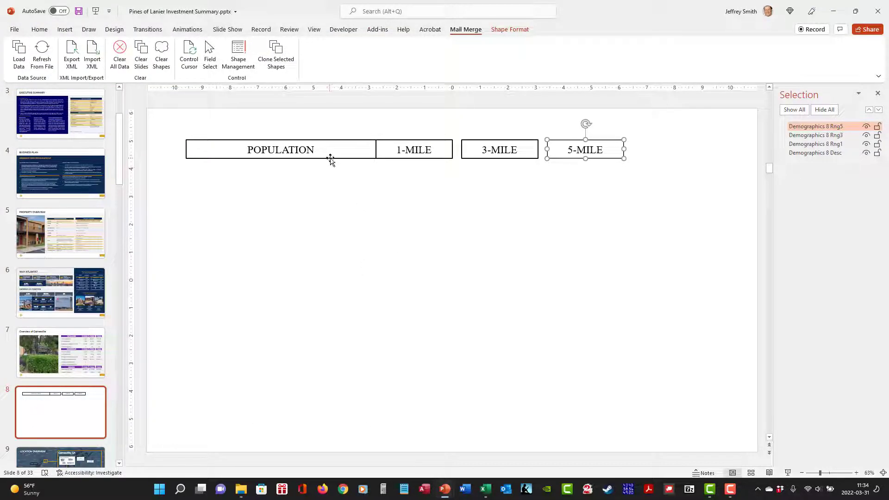
# - Clone the row of four shapes as rows with a replication count of 14 and a spacing of 9
pyautogui.keyDown('ctrl'); pyautogui.click(811, 135); pyautogui.keyUp('ctrl')
pyautogui.keyDown('ctrl'); pyautogui.click(814, 144); pyautogui.keyUp('ctrl')
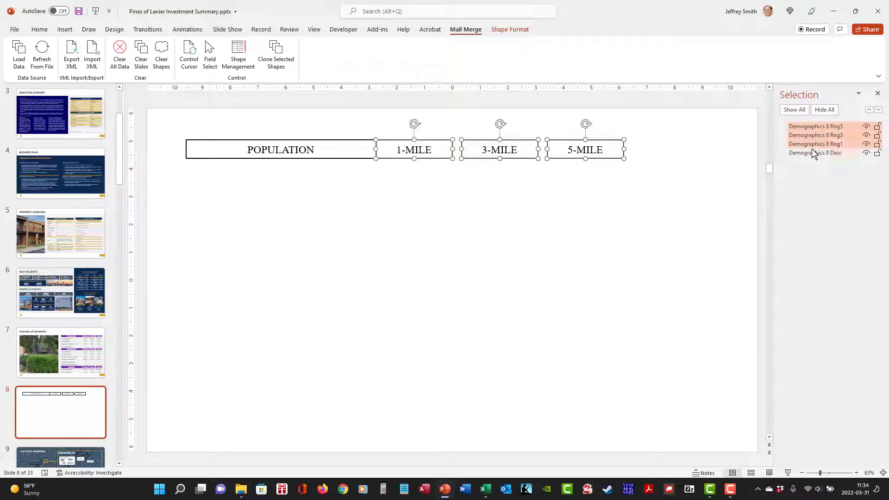
pyautogui.keyDown('ctrl'); pyautogui.click(814, 153); pyautogui.keyUp('ctrl')
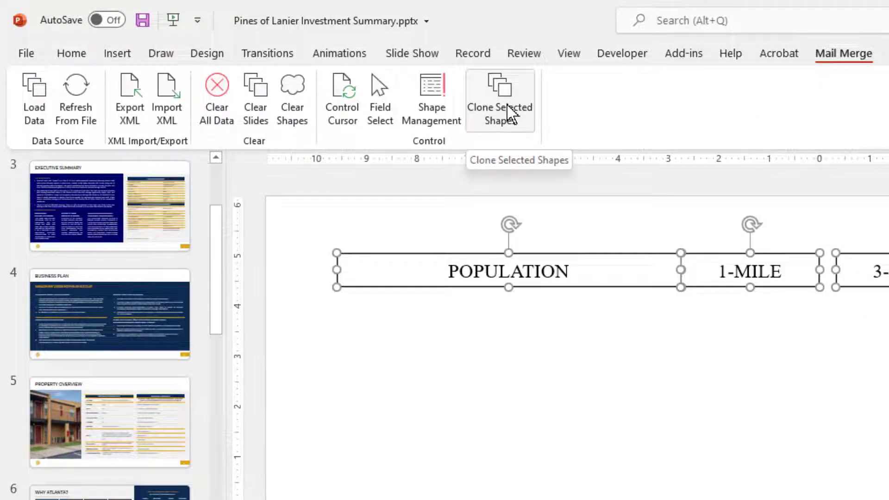
pyautogui.click(510, 113)
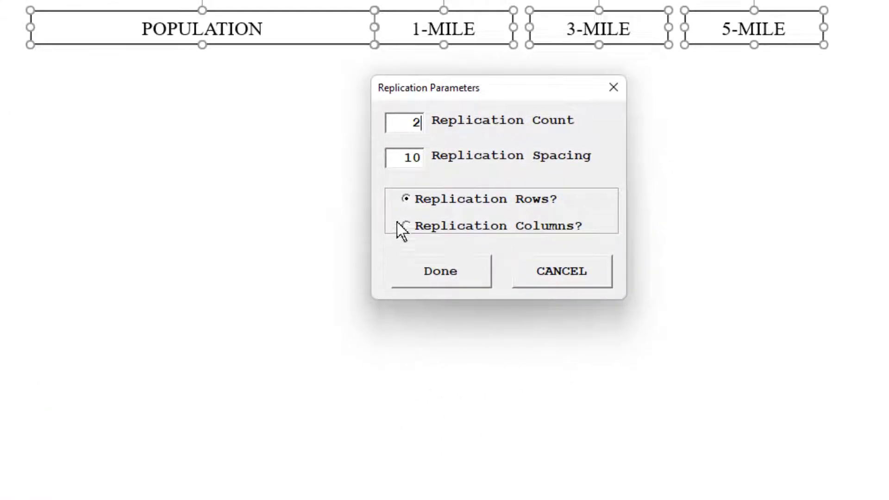
pyautogui.doubleClick(415, 121)
pyautogui.write('14')
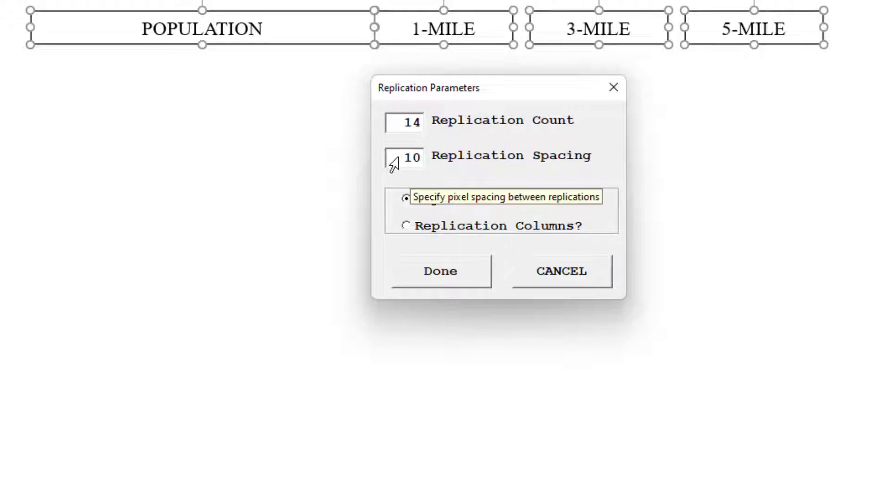
pyautogui.click(407, 156)
pyautogui.doubleClick(406, 157)
pyautogui.write('9')
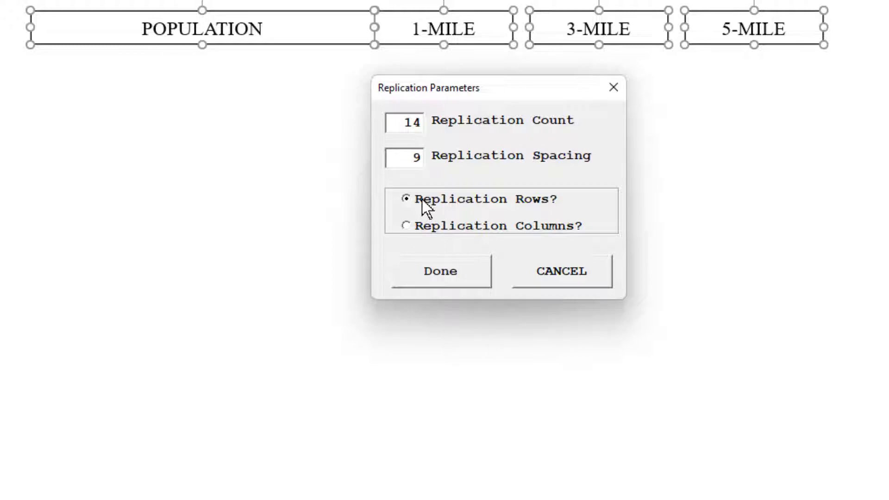
pyautogui.click(456, 271)
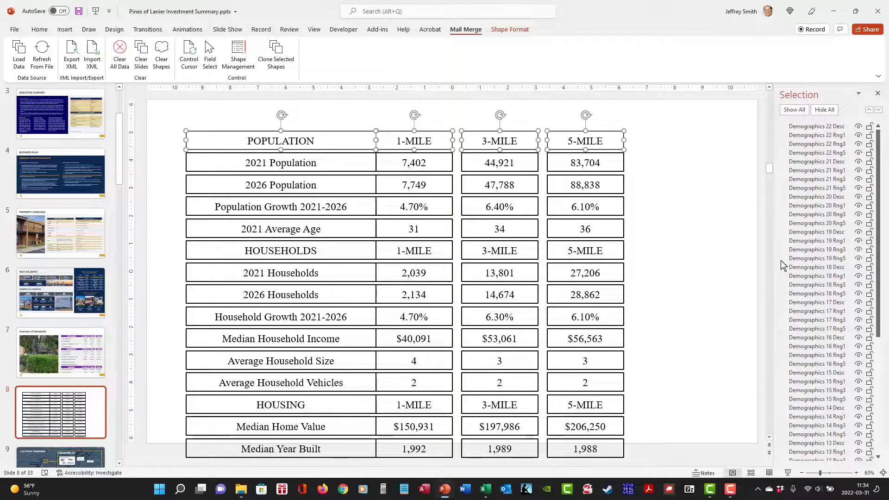
# - Select all the shapes of the cloned table and set their height to 0.5"
pyautogui.click(695, 245)
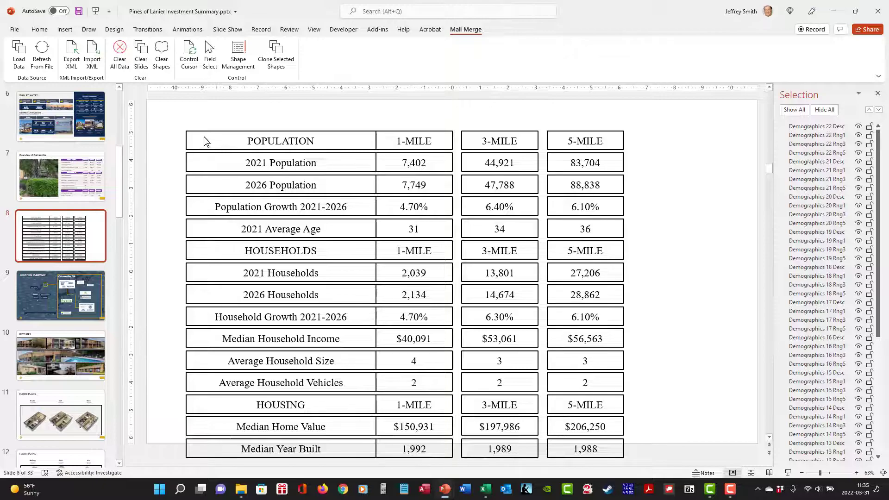
pyautogui.moveTo(175, 133); pyautogui.dragTo(667, 471)
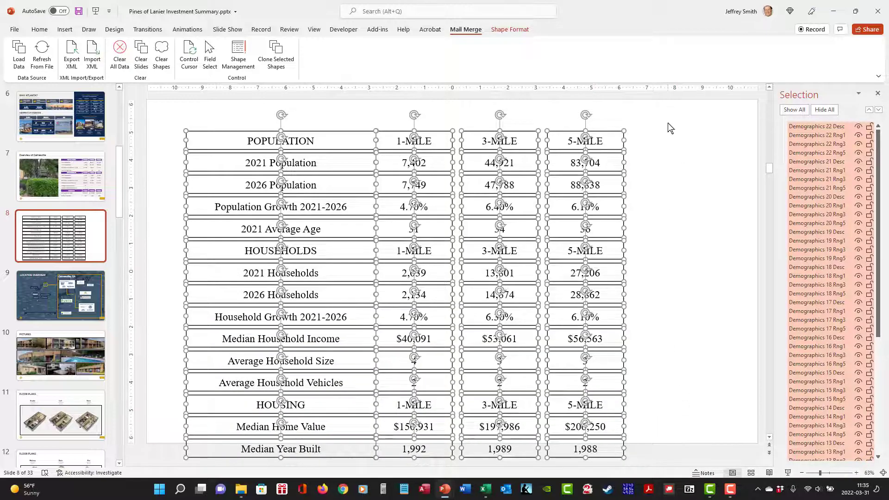
pyautogui.click(500, 31)
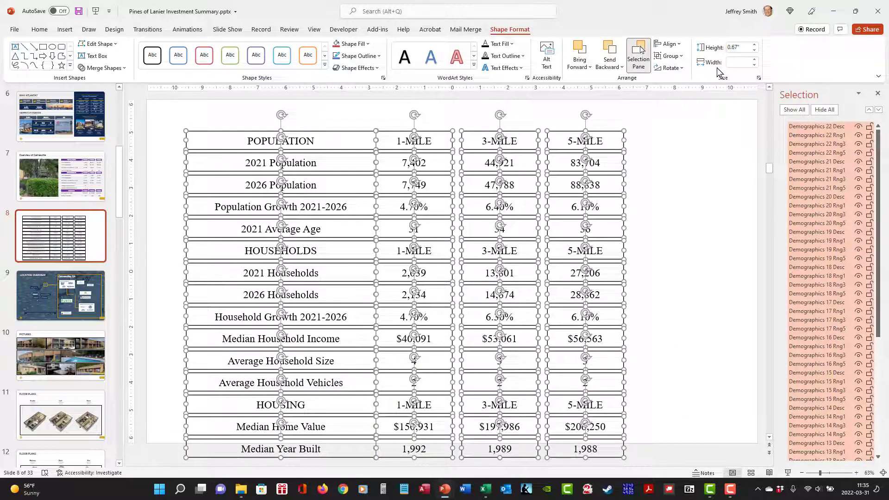
pyautogui.click(745, 48)
pyautogui.write('0.5')
pyautogui.press('Return')
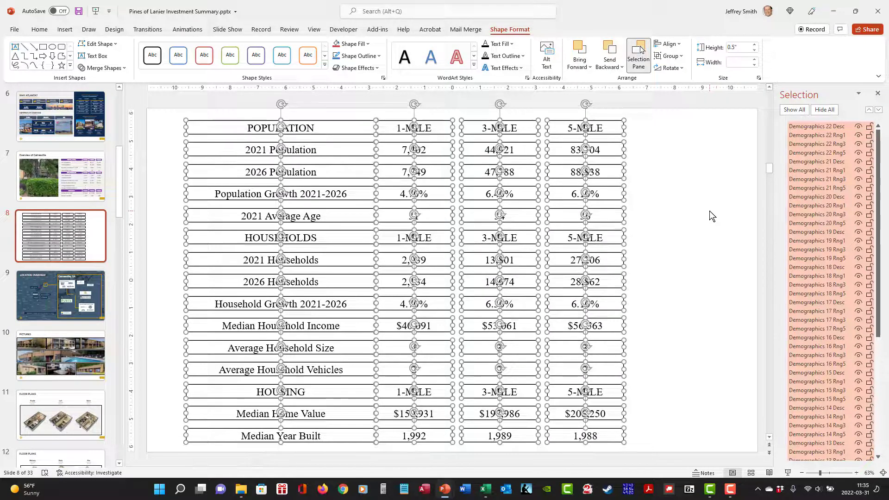
pyautogui.click(690, 232)
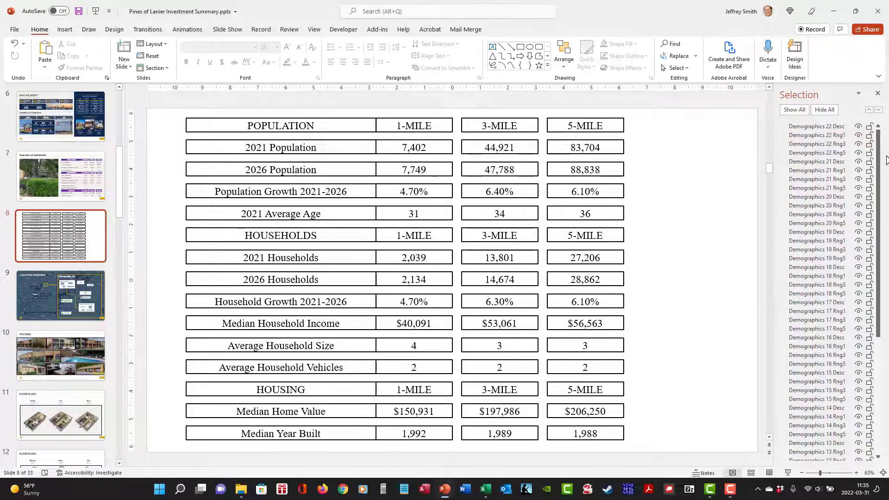
# - Examine how the shape names in the selection list match the POPULATION header, its 1-MILE cell and the 2021 Population description
pyautogui.moveTo(878, 162); pyautogui.dragTo(878, 279)
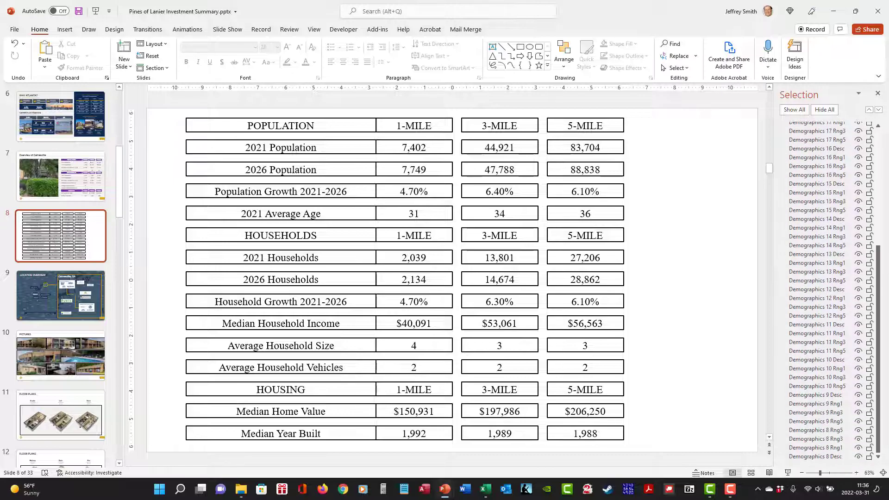
pyautogui.click(806, 448)
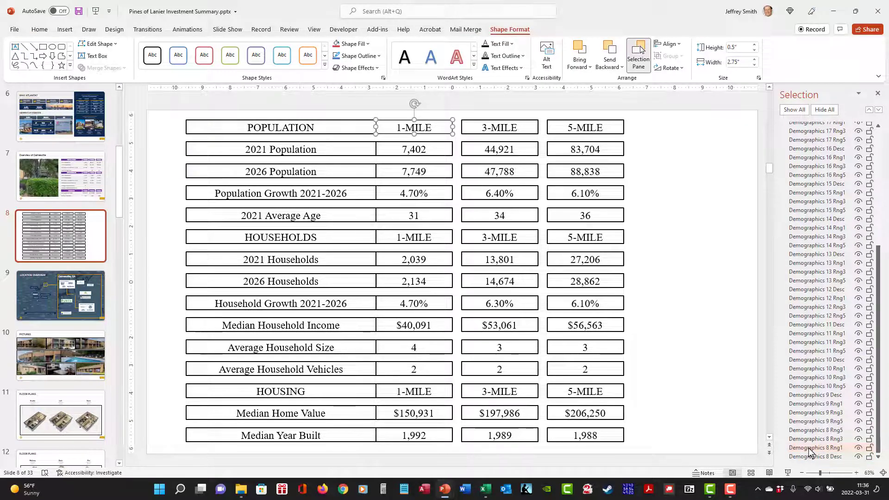
pyautogui.click(811, 456)
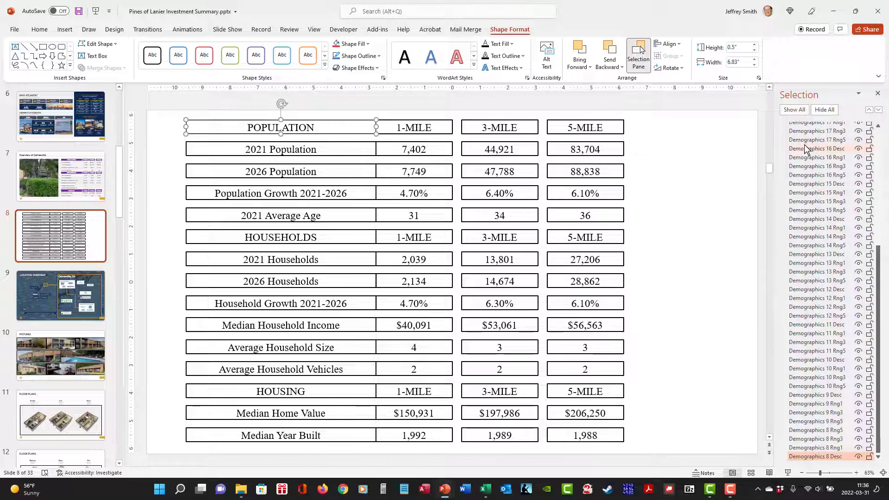
pyautogui.click(303, 149)
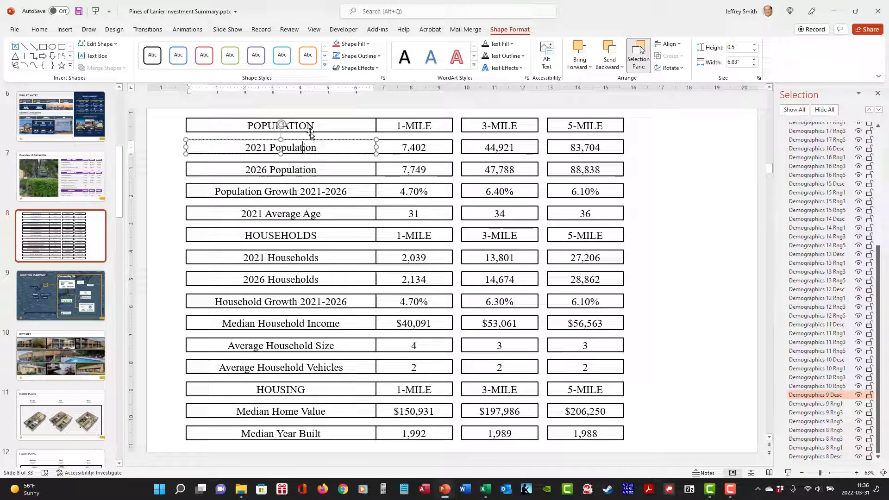
# - Review the field names and values of the slide's mail merge shapes in Shape Management, from Demographics 8 Desc through Demographics 12 Rng3
pyautogui.click(465, 29)
pyautogui.click(241, 60)
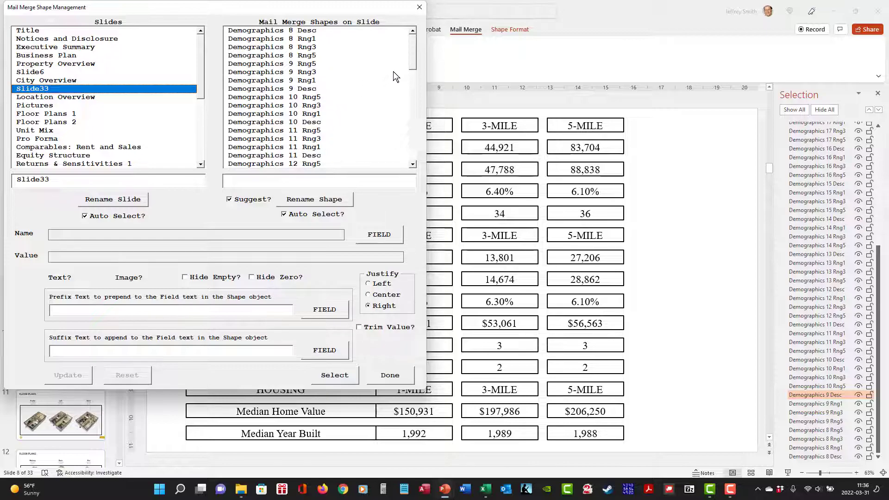
pyautogui.click(291, 31)
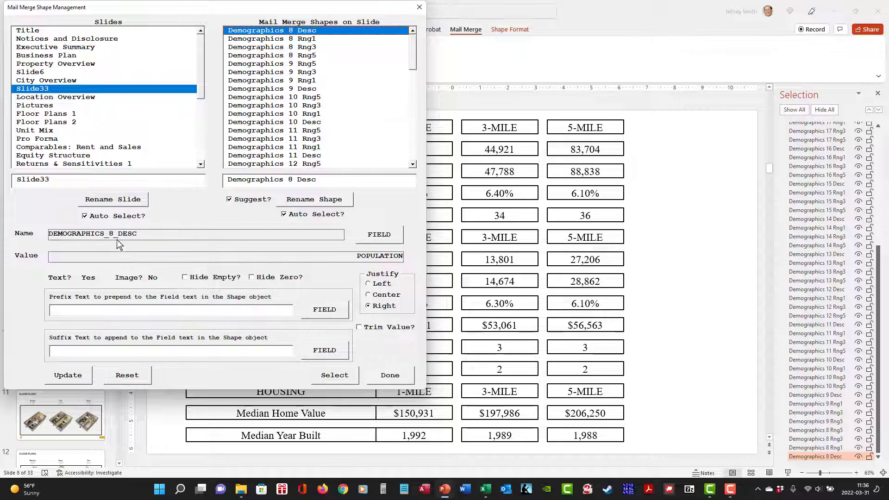
pyautogui.press('Down')
pyautogui.press('Down')
pyautogui.press('Down')
pyautogui.press('Down')
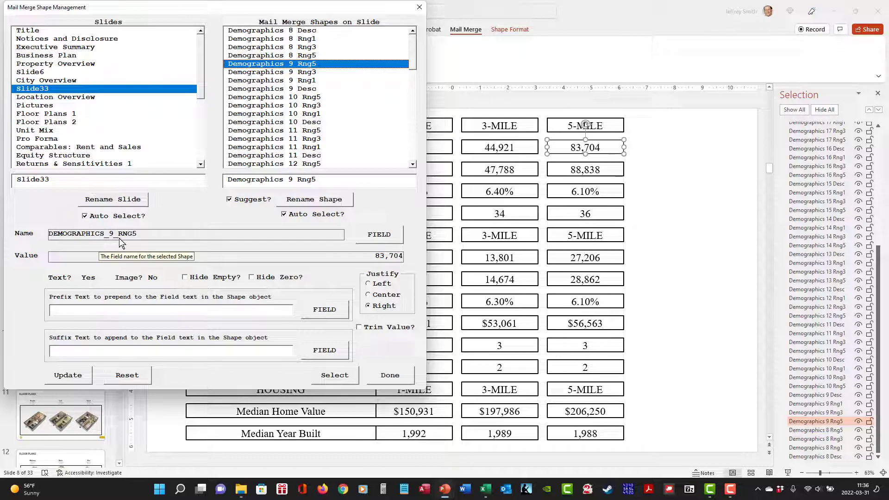
pyautogui.press('Down')
pyautogui.press('Down')
pyautogui.press('Down')
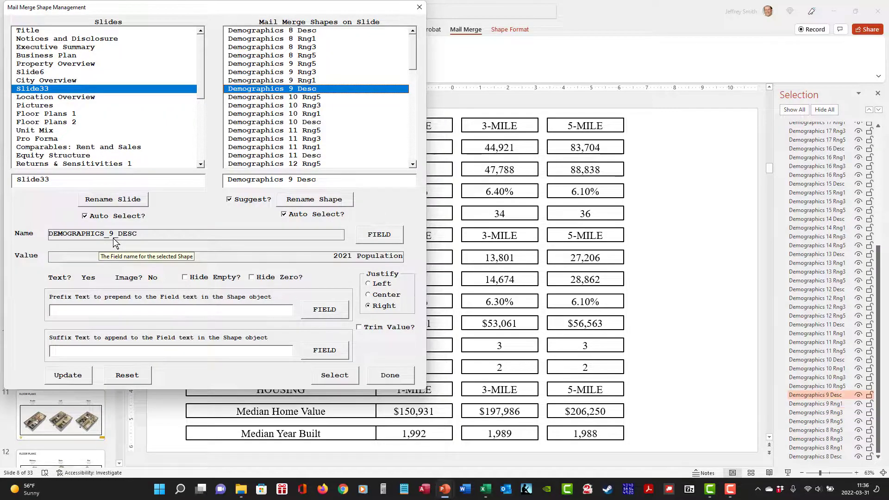
pyautogui.press('Down')
pyautogui.press('Down')
pyautogui.press('Down')
pyautogui.press('Down')
pyautogui.press('Down')
pyautogui.press('Down')
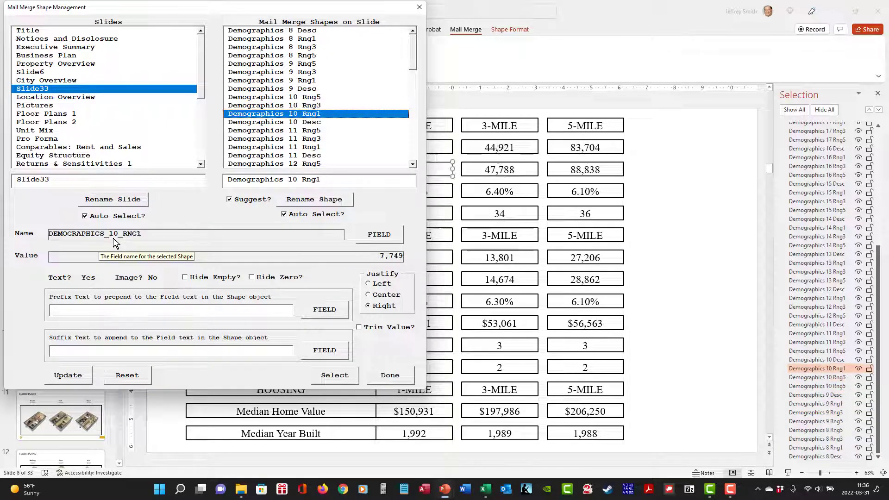
pyautogui.press('Down')
pyautogui.press('Down')
pyautogui.press('Down')
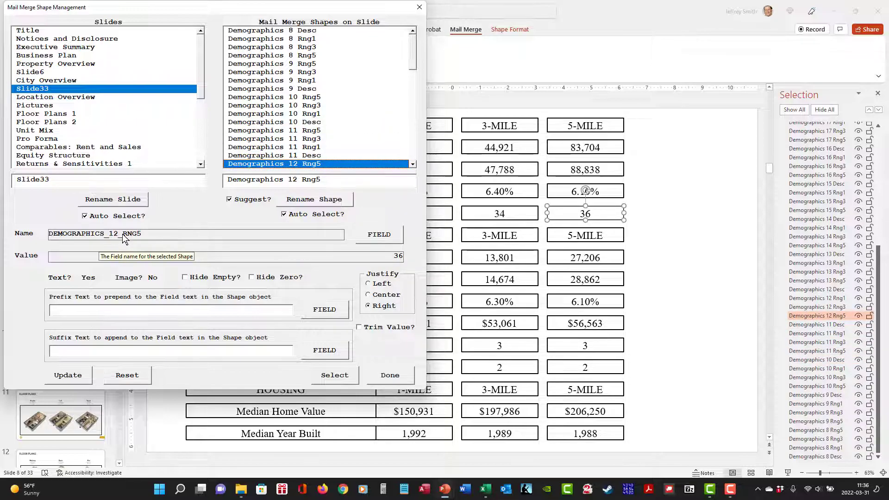
pyautogui.press('Down')
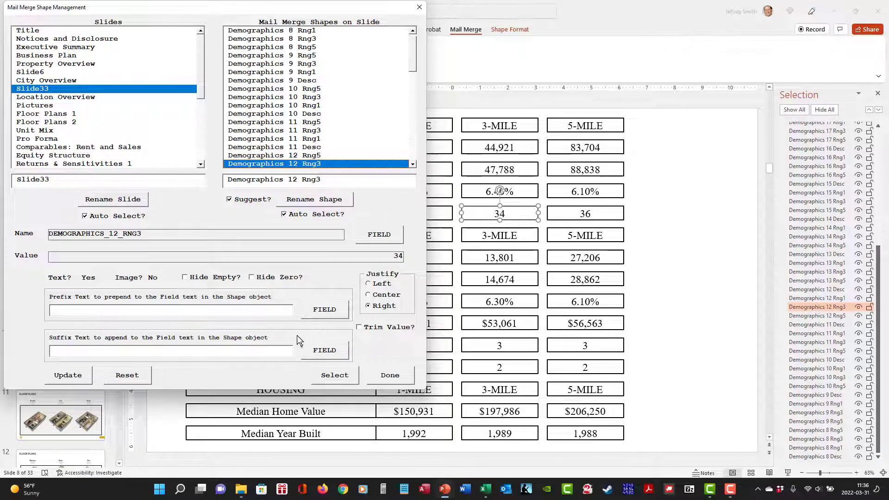
pyautogui.click(403, 377)
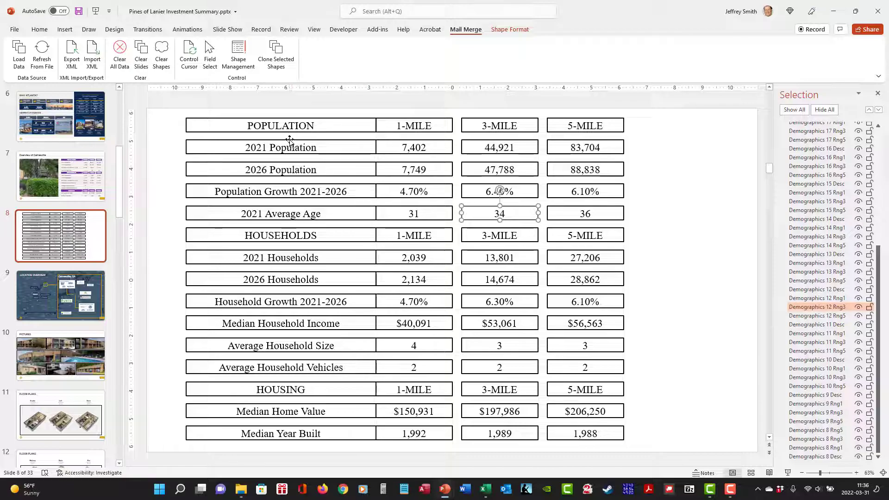
# - Select all the table shapes and reduce their font size to 24
pyautogui.click(174, 121)
pyautogui.moveTo(174, 121); pyautogui.dragTo(646, 448)
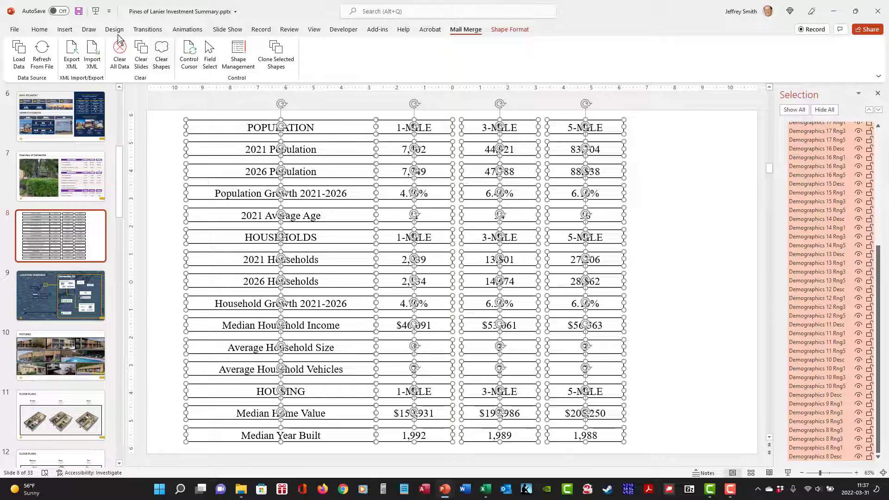
pyautogui.click(39, 29)
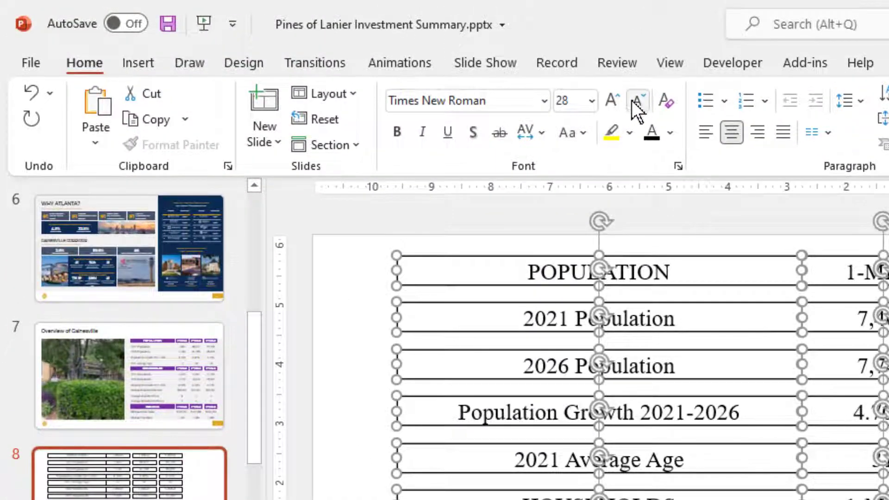
pyautogui.click(632, 100)
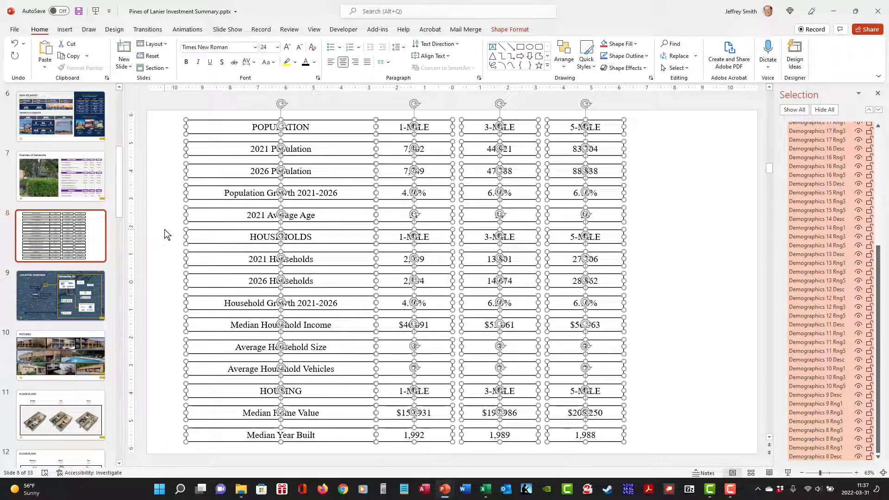
pyautogui.click(164, 234)
# - Give the four POPULATION header row shapes a standard purple fill and white text
pyautogui.moveTo(176, 134); pyautogui.dragTo(643, 115)
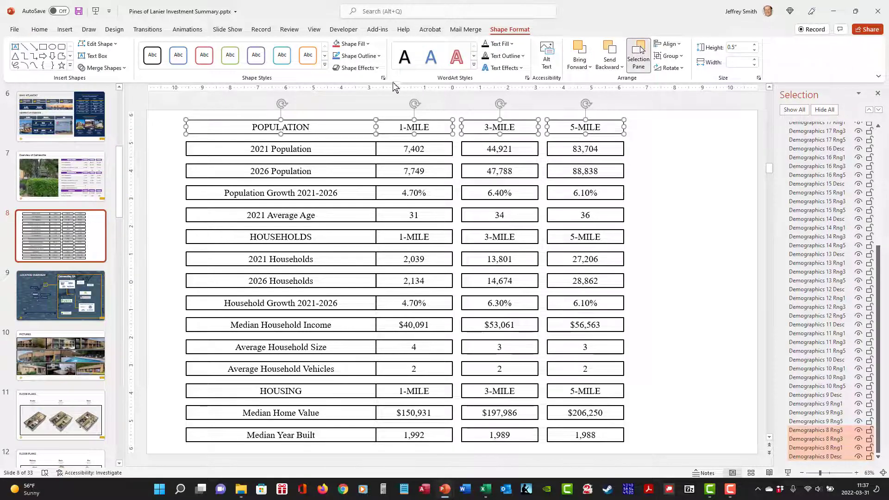
pyautogui.click(368, 44)
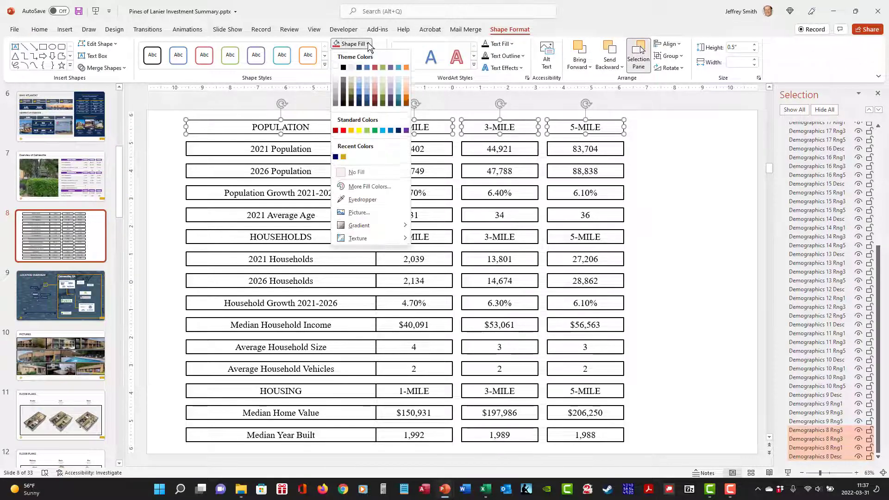
pyautogui.click(406, 130)
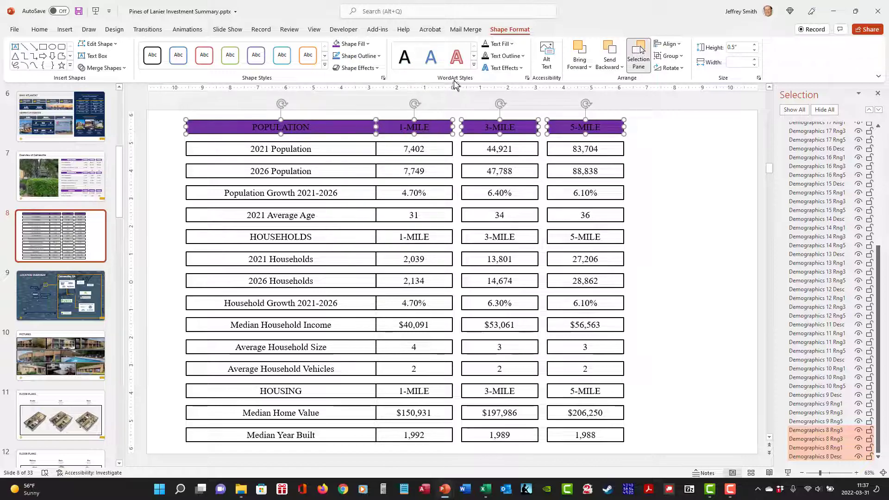
pyautogui.click(511, 44)
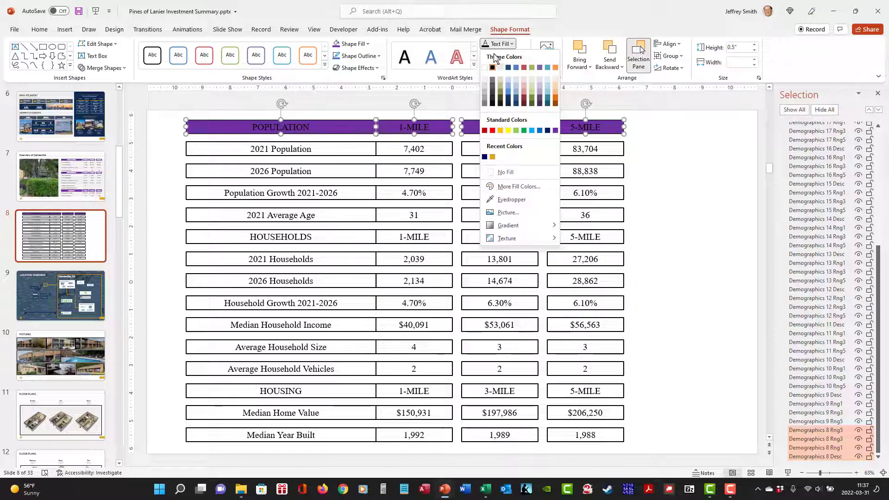
pyautogui.click(485, 67)
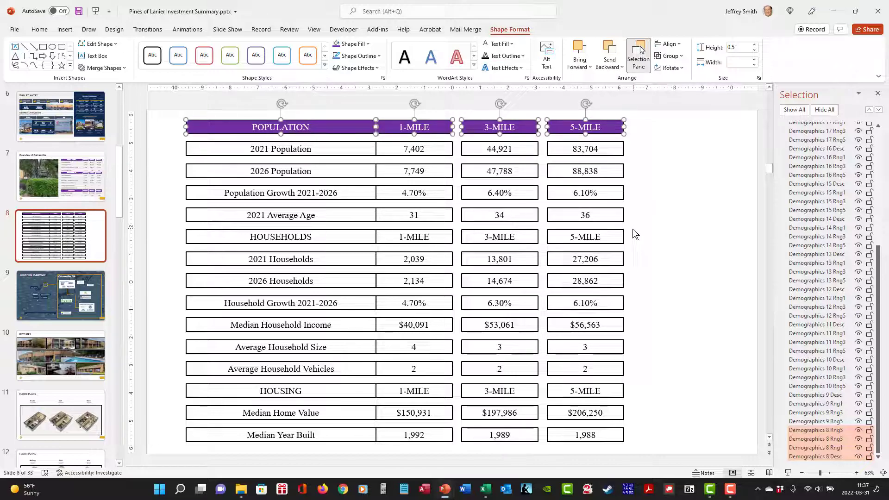
# - Set the HOUSEHOLDS header row shapes to white text with a standard purple fill
pyautogui.moveTo(180, 226); pyautogui.dragTo(635, 249)
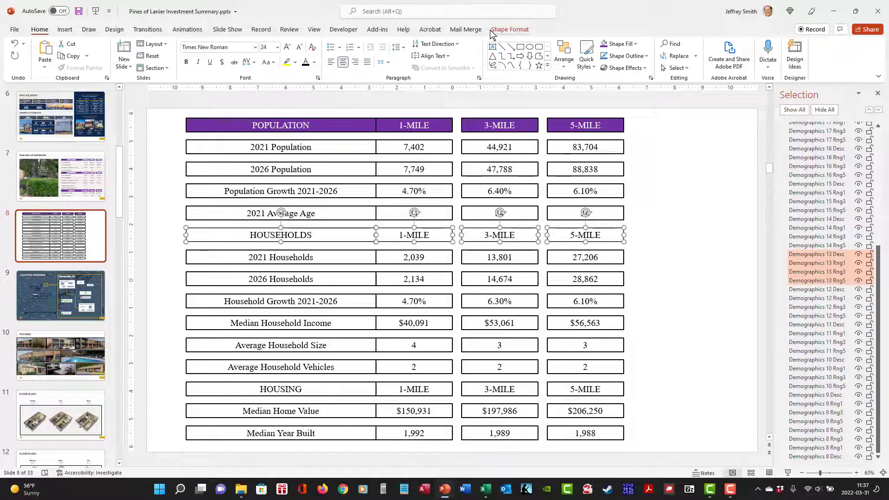
pyautogui.click(508, 30)
pyautogui.click(514, 44)
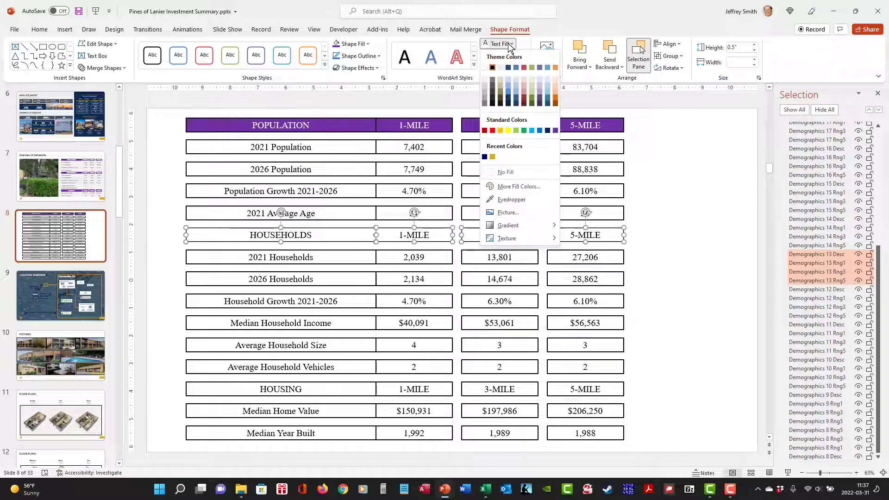
pyautogui.click(487, 68)
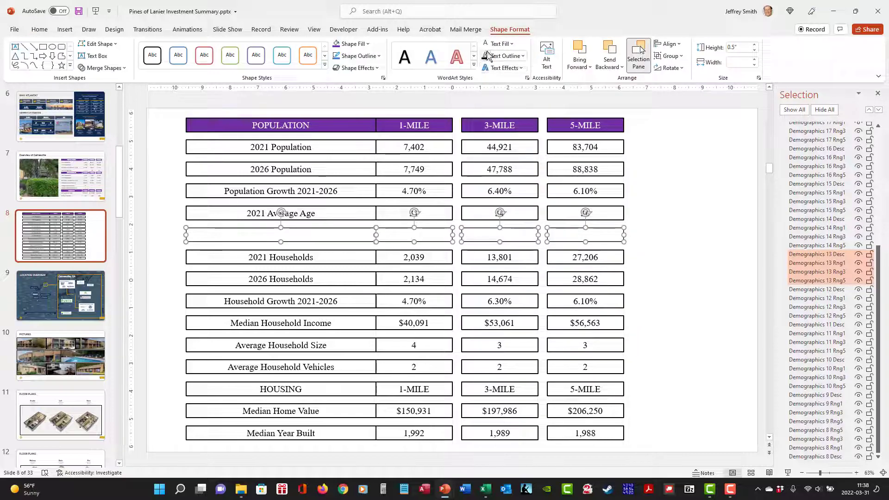
pyautogui.click(369, 44)
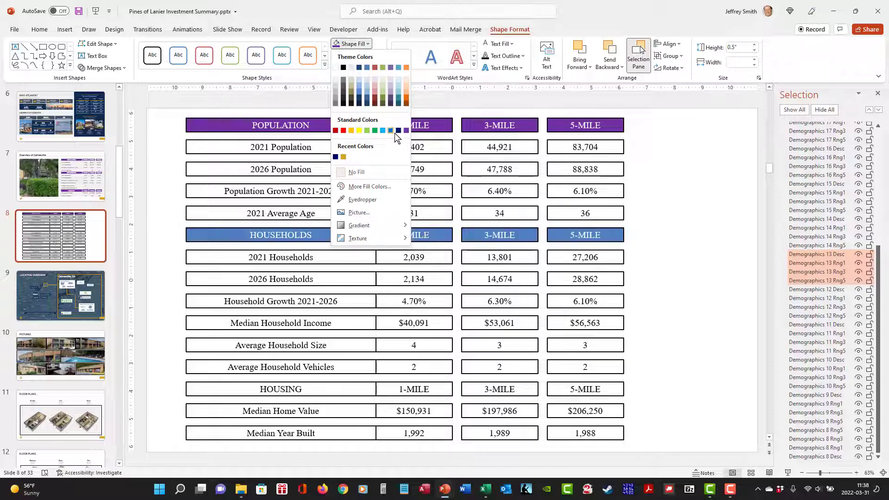
pyautogui.click(407, 130)
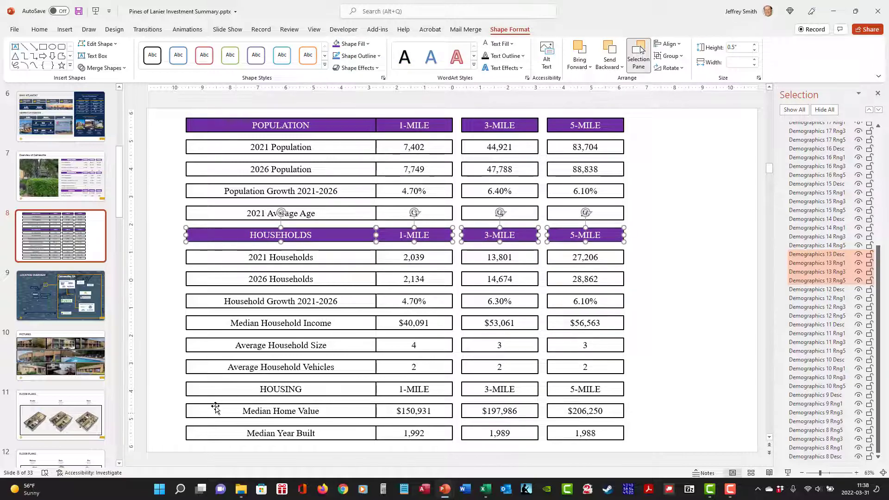
# - Format the four HOUSING header row shapes with white text and a standard purple fill
pyautogui.moveTo(180, 377); pyautogui.dragTo(636, 403)
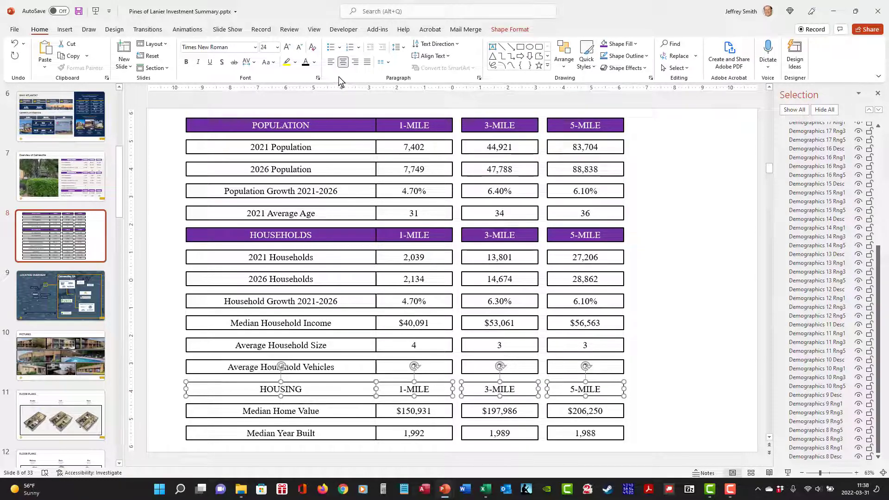
pyautogui.click(496, 31)
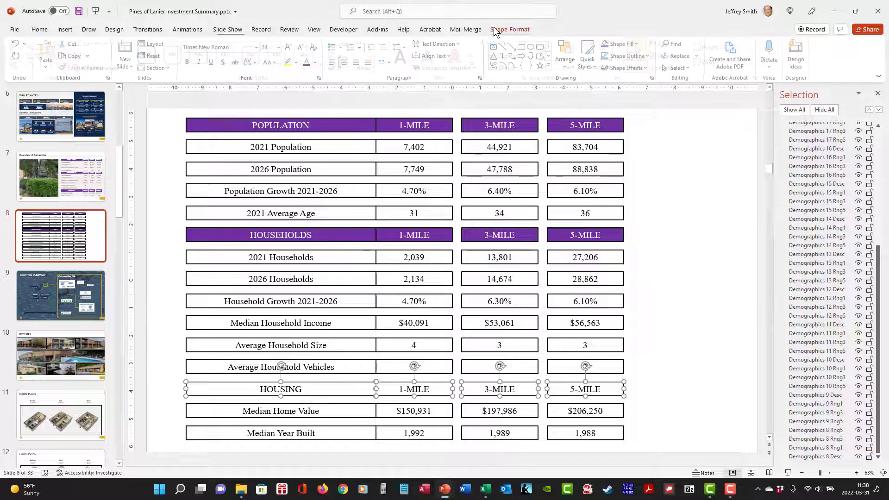
pyautogui.click(499, 43)
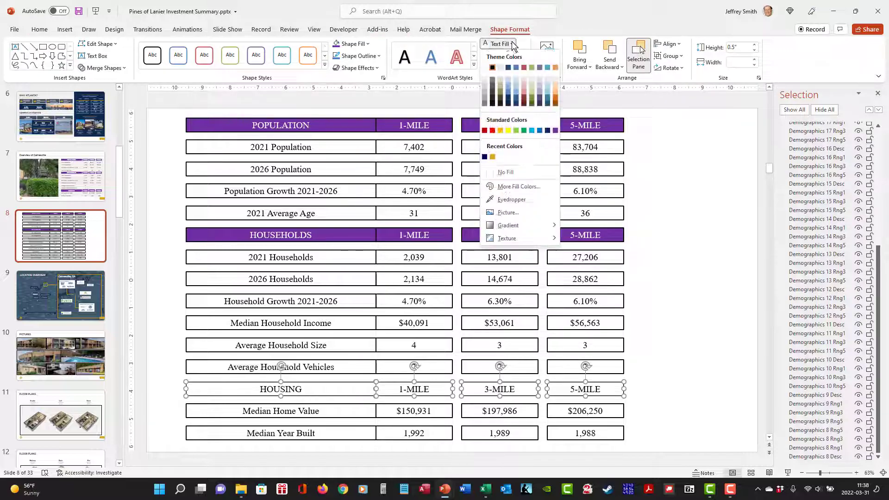
pyautogui.click(499, 68)
pyautogui.click(366, 43)
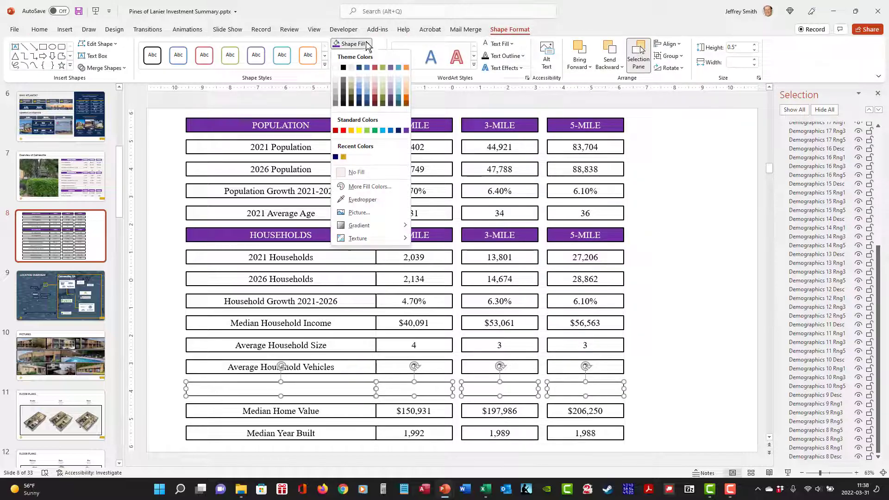
pyautogui.click(406, 131)
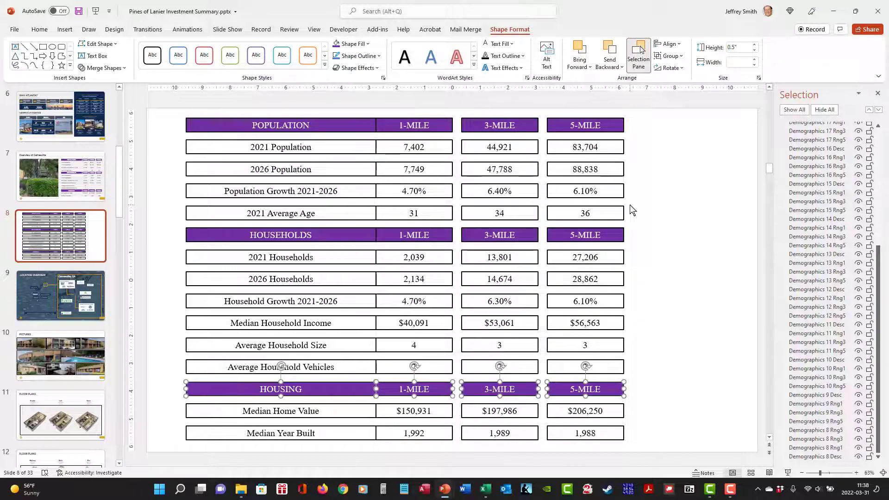
# - Select all the table shapes and remove their outlines
pyautogui.click(632, 209)
pyautogui.moveTo(168, 111); pyautogui.dragTo(646, 446)
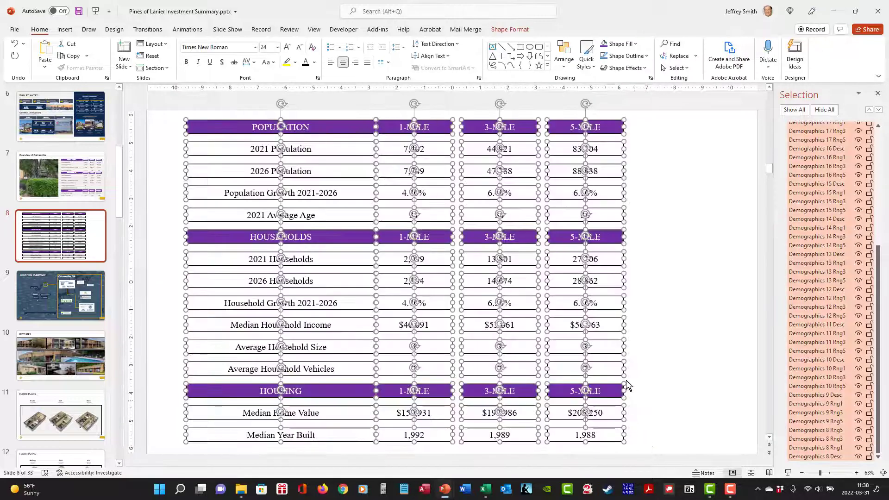
pyautogui.click(495, 30)
pyautogui.click(379, 56)
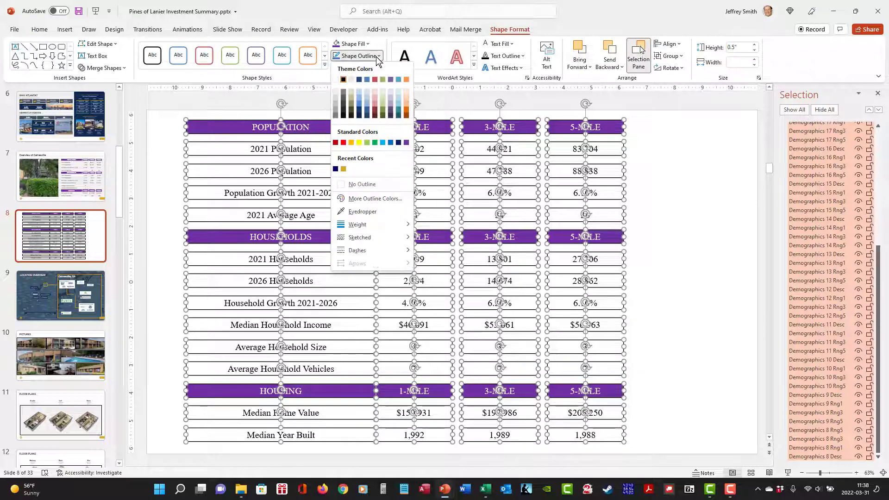
pyautogui.click(354, 185)
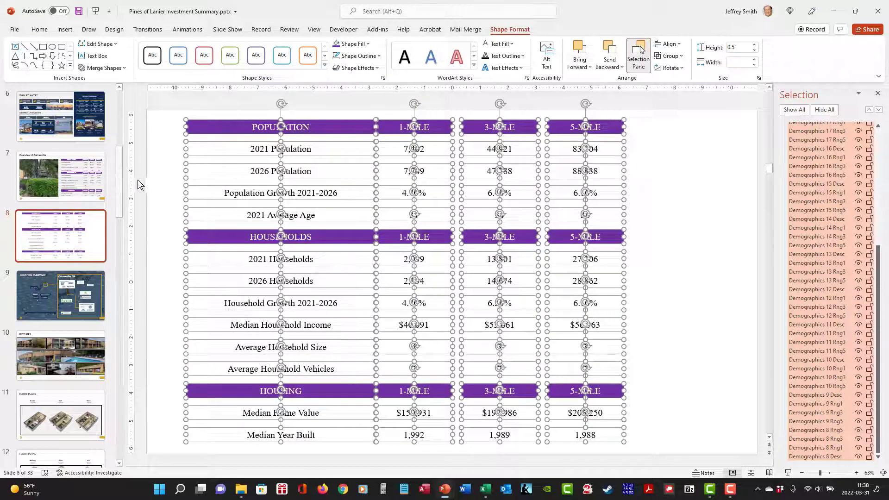
pyautogui.click(160, 183)
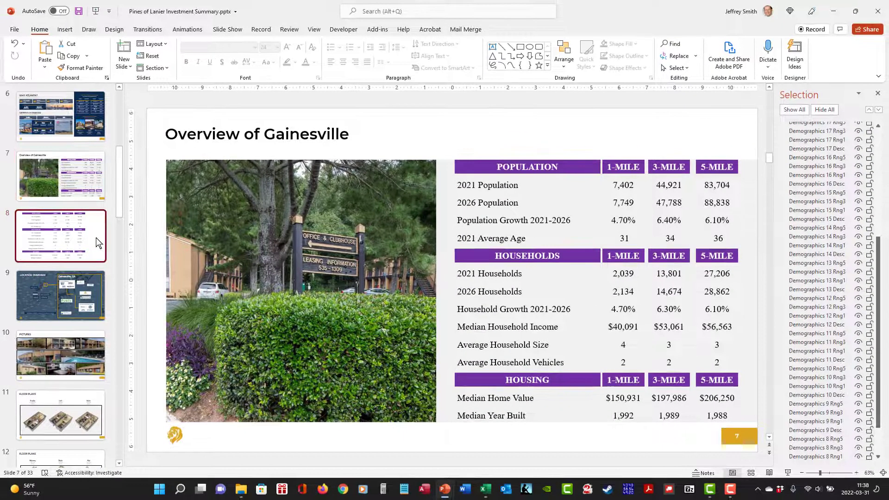
# - Compare the table on slide 8 with the source Demographics sheet in Excel, and return to PowerPoint
pyautogui.click(96, 238)
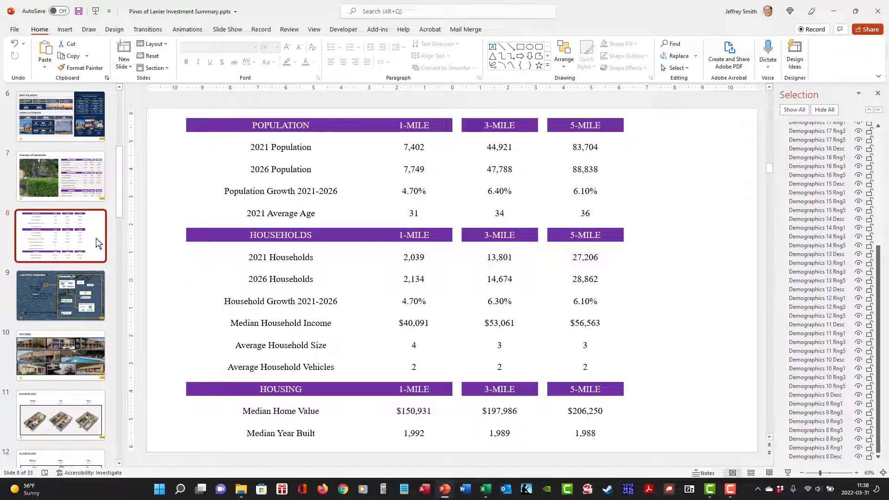
pyautogui.click(486, 490)
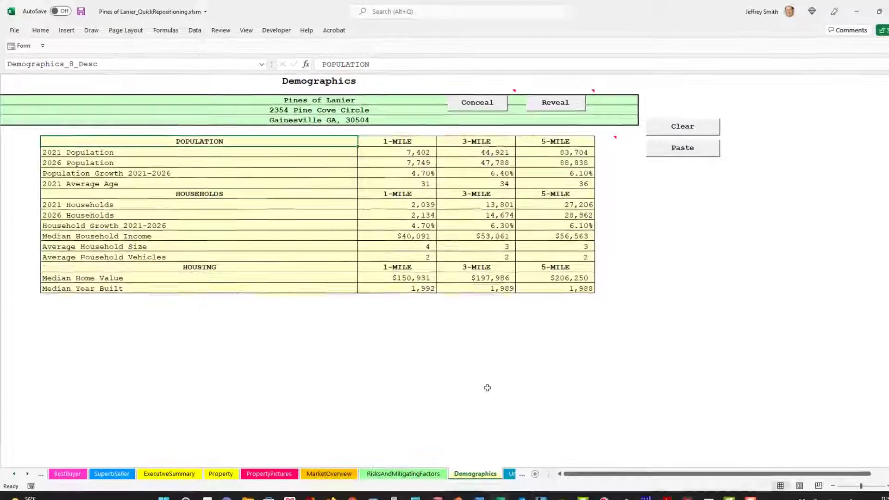
pyautogui.hotkey('alt', 'Tab')
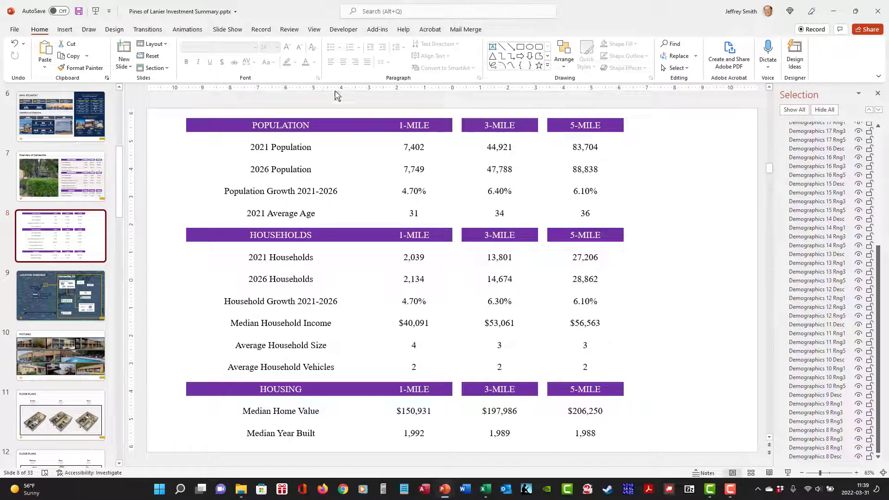
# - Review the clone replication count, spacing and row or column options for the 2021 Population shape, and leave them unapplied
pyautogui.click(465, 30)
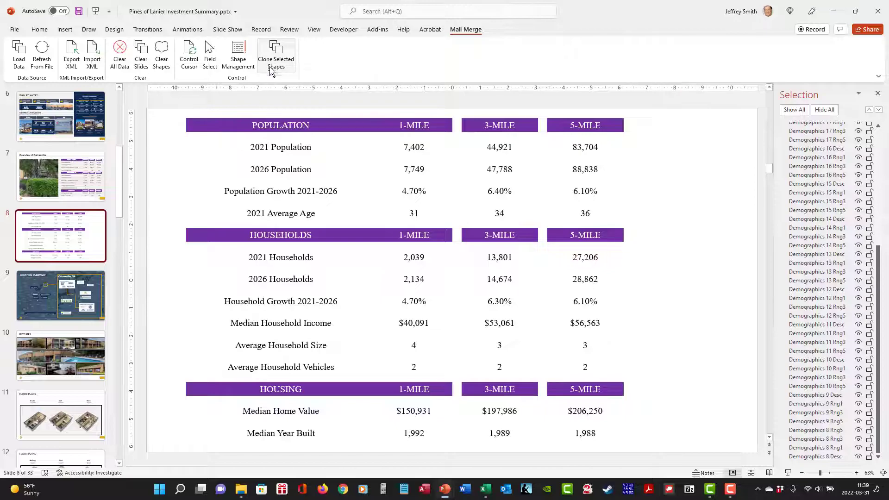
pyautogui.click(277, 147)
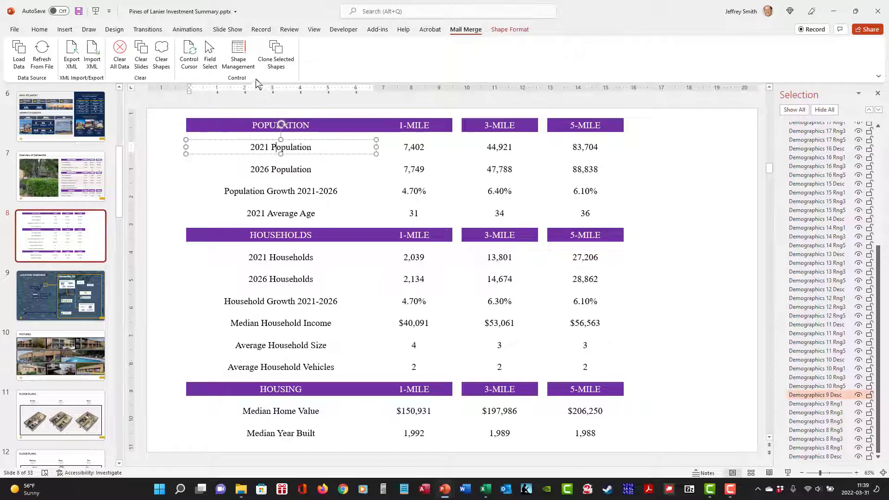
pyautogui.click(281, 62)
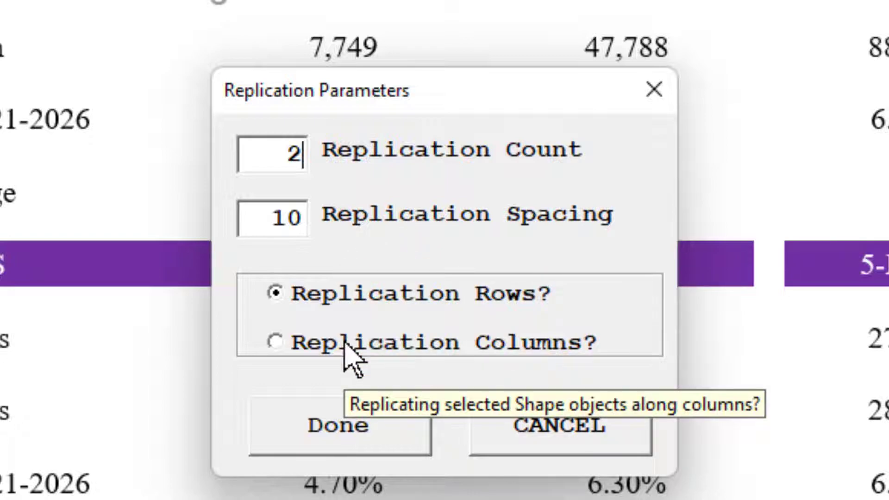
pyautogui.click(563, 447)
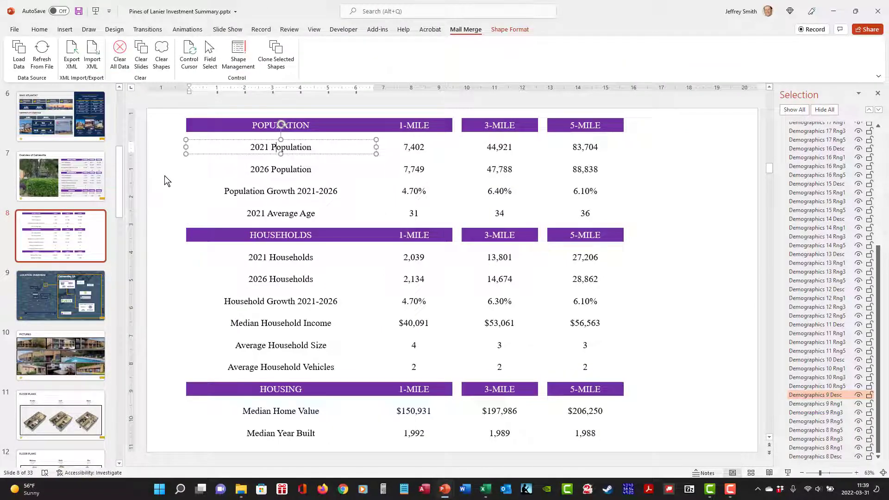
pyautogui.click(164, 180)
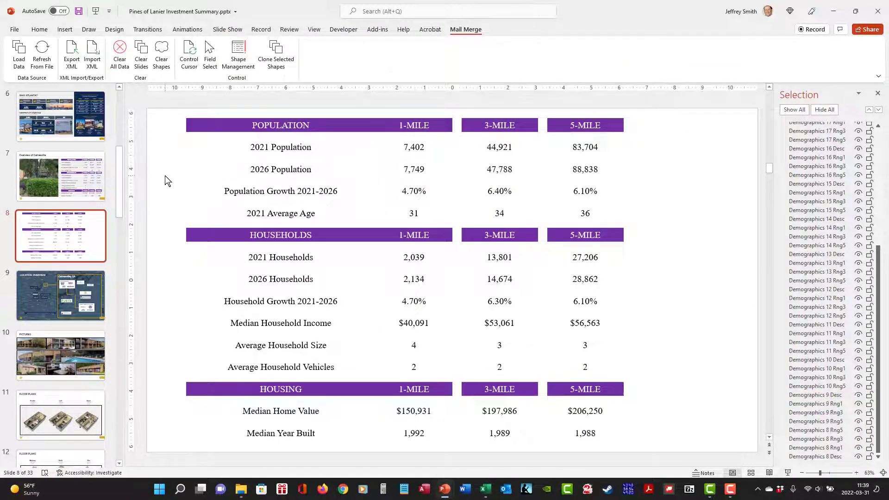
# - Review the Field Select settings of the 2021 Population shape, including prefix and suffix text, and close them without changes
pyautogui.click(284, 145)
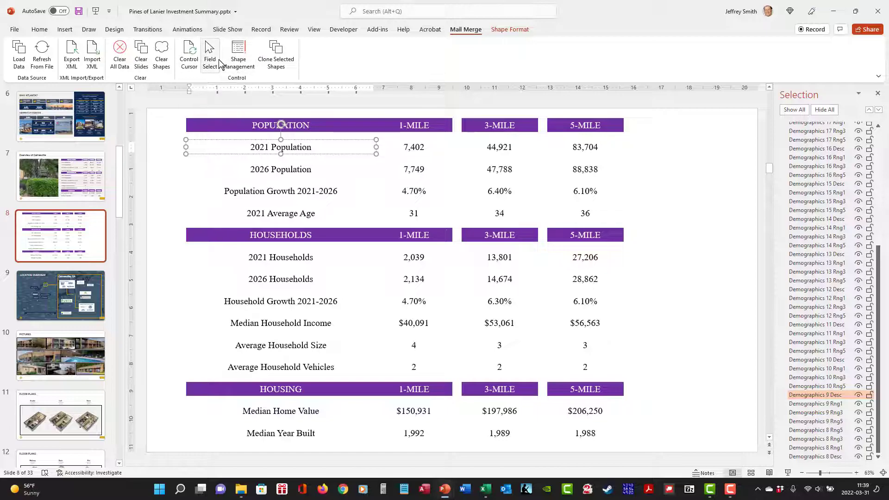
pyautogui.click(218, 59)
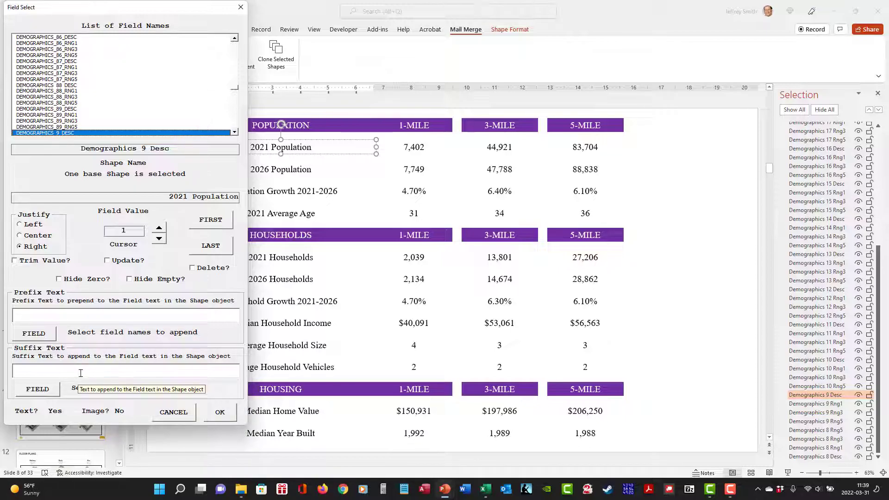
pyautogui.click(174, 412)
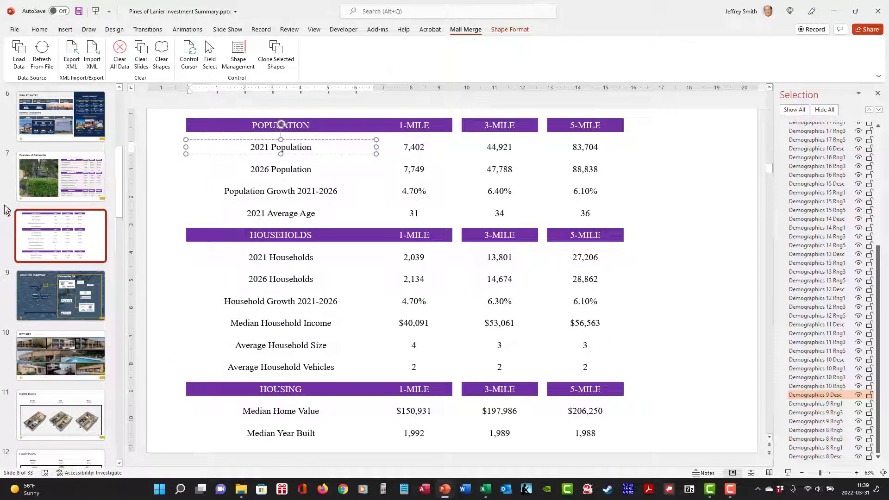
# - Go to slide 13, Unit Mix, and examine the field settings of Url Picture 12 in Shape Management
pyautogui.click(39, 223)
pyautogui.scroll(-3, 39, 222)
pyautogui.scroll(-3, 39, 222)
pyautogui.click(52, 294)
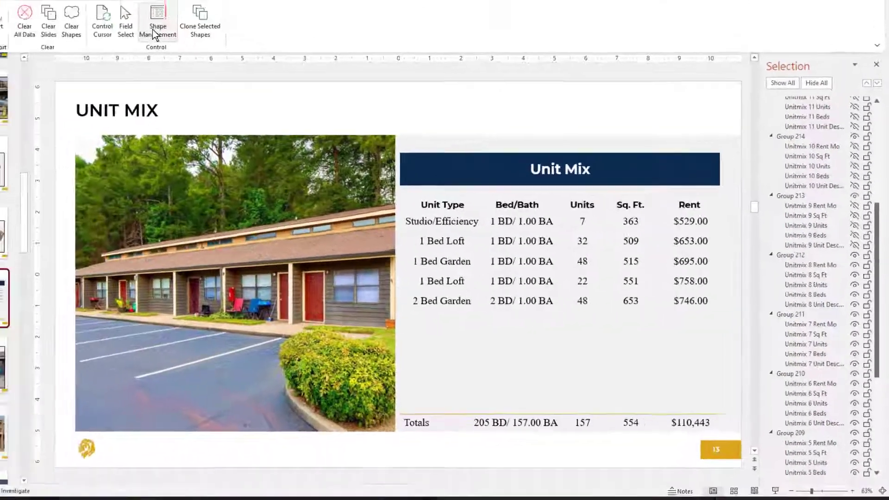
pyautogui.click(155, 35)
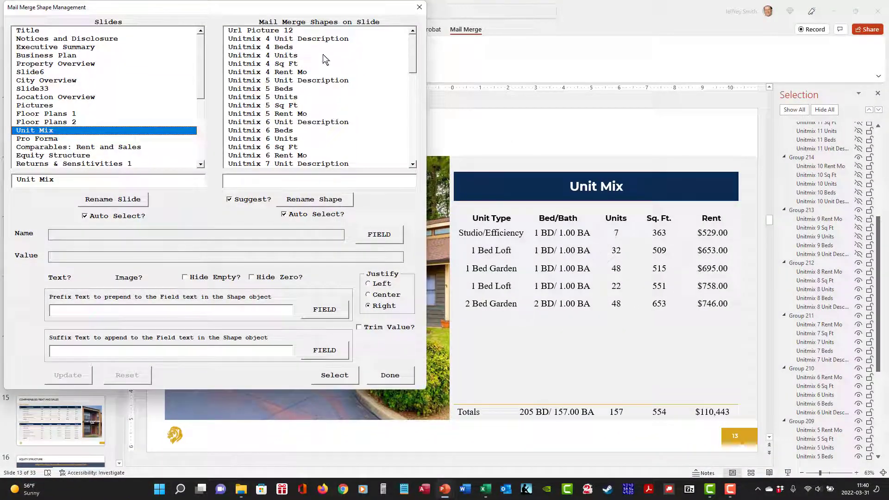
pyautogui.click(267, 32)
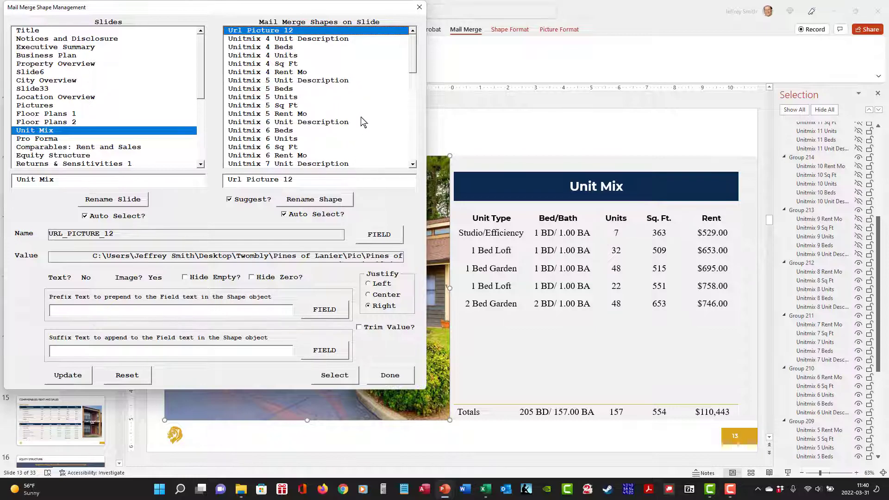
# - Step through the Unit Mix merge shapes from Unitmix 4 to Unitmix 8 Beds to examine each shape's linked field and suffix
pyautogui.press('Down')
pyautogui.press('Down')
pyautogui.press('Down')
pyautogui.press('Down')
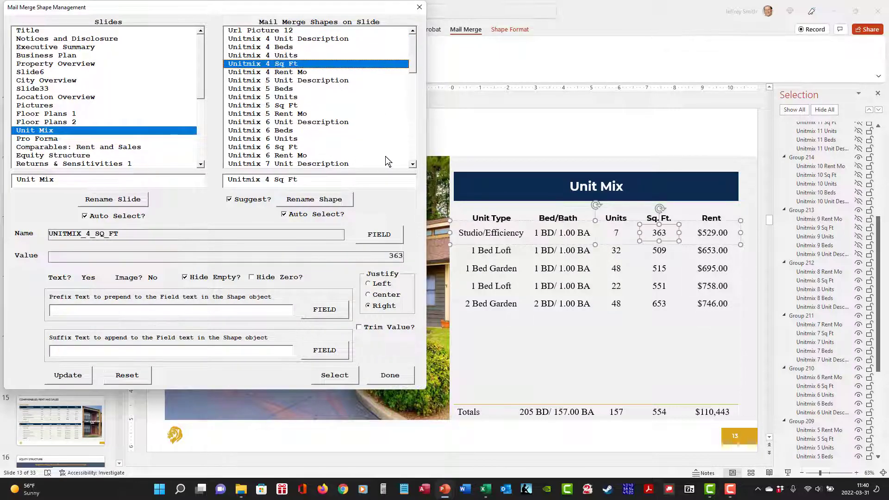
pyautogui.press('Down')
pyautogui.press('Down')
pyautogui.press('Down')
pyautogui.press('Down')
pyautogui.press('Down')
pyautogui.press('Down')
pyautogui.press('Down')
pyautogui.press('Down')
pyautogui.press('Down')
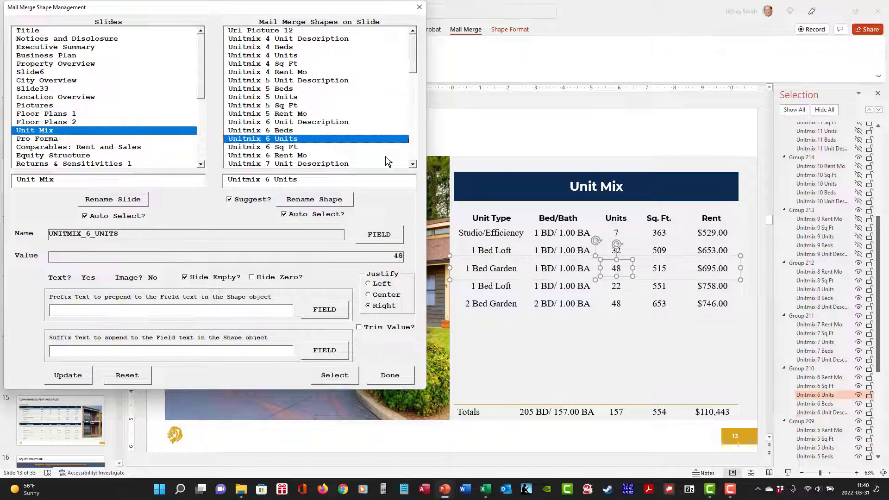
pyautogui.press('Down')
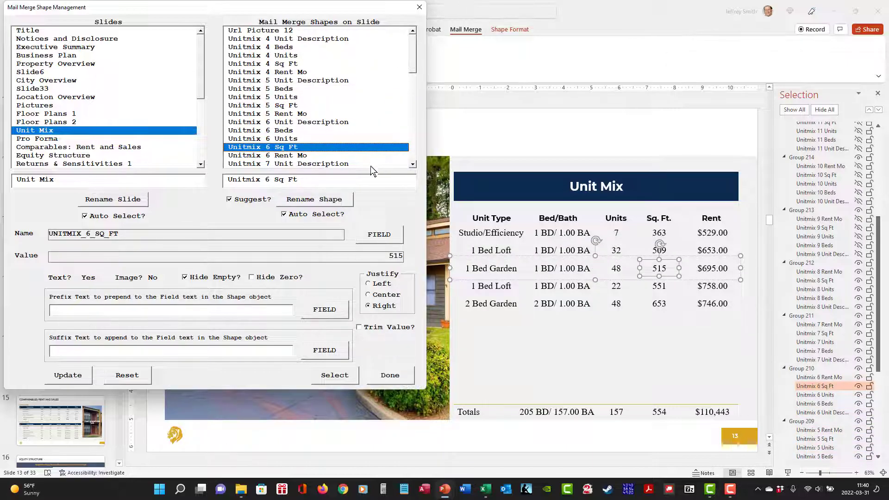
pyautogui.click(412, 165)
pyautogui.click(412, 165)
pyautogui.click(412, 165)
pyautogui.click(413, 164)
pyautogui.click(412, 165)
pyautogui.press('Down')
pyautogui.press('Down')
pyautogui.press('Down')
pyautogui.press('Down')
pyautogui.press('Down')
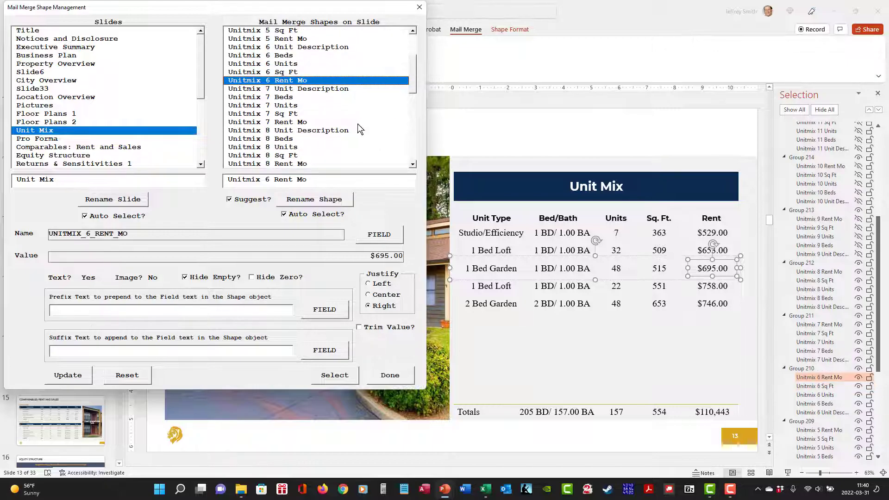
pyautogui.press('Down')
pyautogui.press('Down')
pyautogui.press('Down')
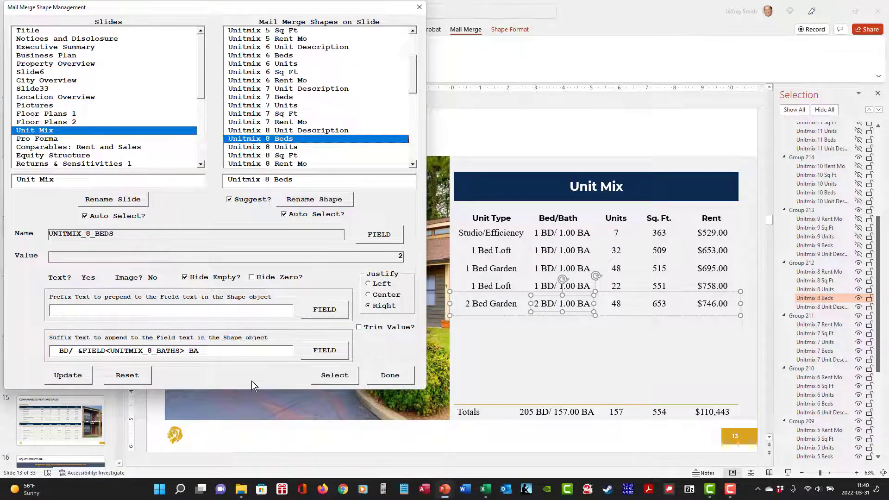
# - Compare the Hide Empty and suffix settings of the Unitmix 8 Beds, Units, Sq Ft and Rent Mo shapes
pyautogui.press('Down')
pyautogui.press('Up')
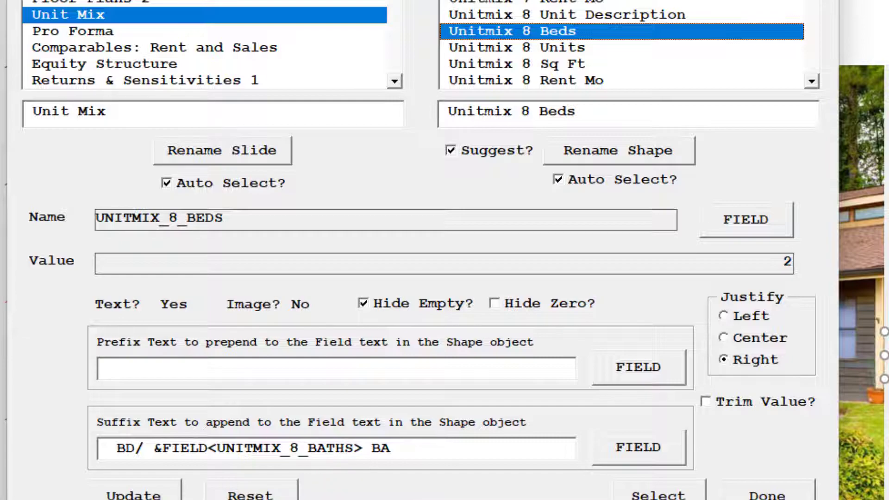
pyautogui.press('Down')
pyautogui.press('Down')
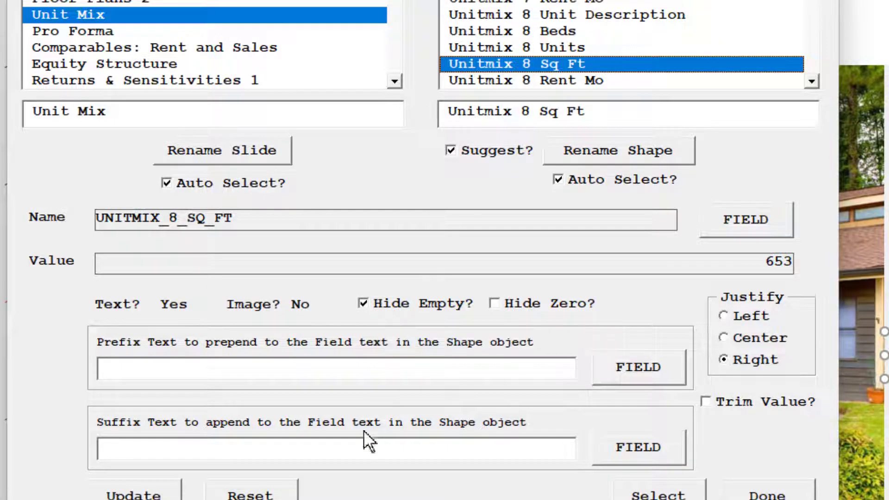
pyautogui.press('Down')
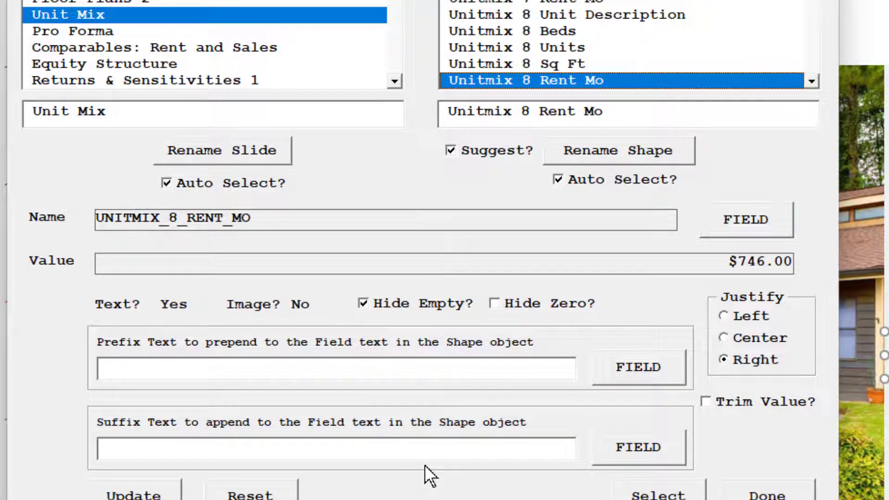
# - Examine the Unitmix 9 shapes from Unit Description to Rent Mo, checking their field values and Hide Empty setting
pyautogui.press('Down')
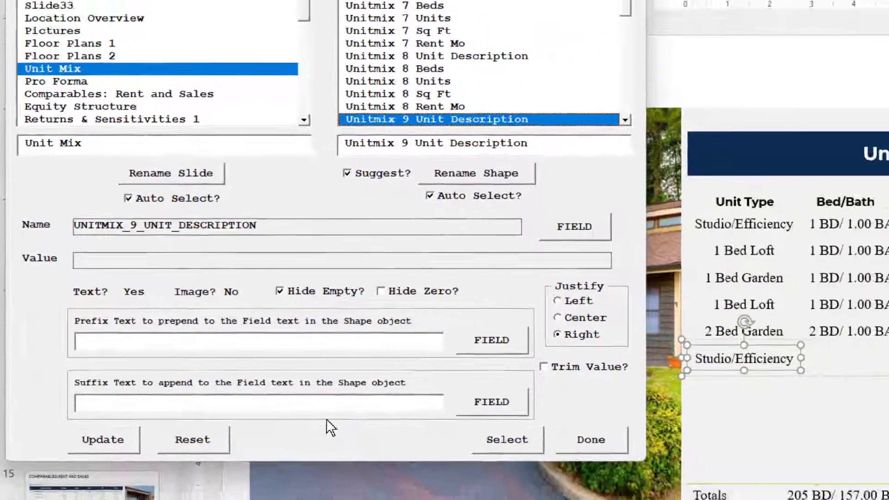
pyautogui.press('Down')
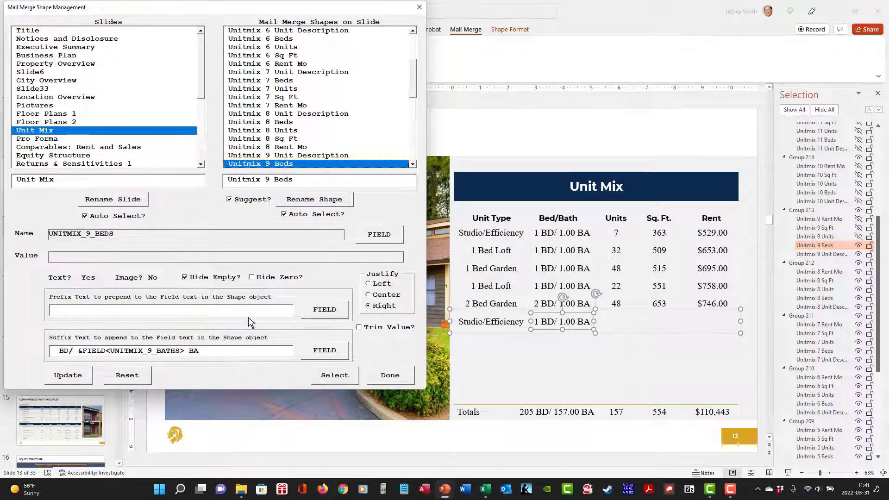
pyautogui.press('Down')
pyautogui.press('Down')
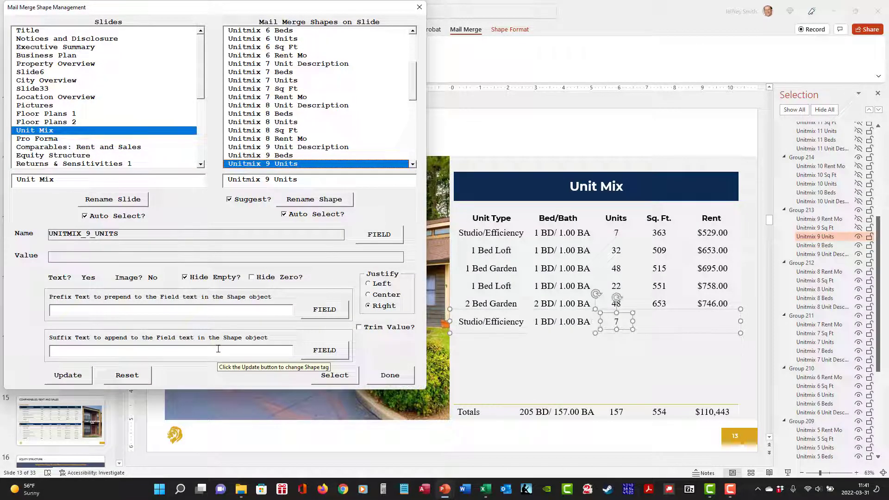
pyautogui.press('Down')
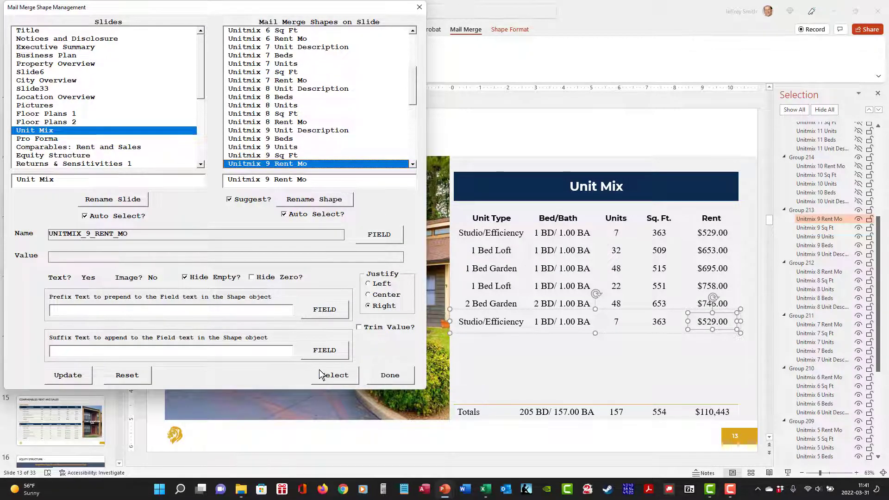
# - Step through the remaining merge shapes up to Unitmix 13 Rent Mo, and finish Shape Management
pyautogui.press('Down')
pyautogui.press('Down')
pyautogui.press('Down')
pyautogui.press('Down')
pyautogui.press('Down')
pyautogui.press('Down')
pyautogui.press('Down')
pyautogui.press('Down')
pyautogui.press('Down')
pyautogui.press('Down')
pyautogui.press('Down')
pyautogui.press('Down')
pyautogui.press('Down')
pyautogui.press('Down')
pyautogui.press('Down')
pyautogui.press('Down')
pyautogui.press('Down')
pyautogui.press('Down')
pyautogui.press('Down')
pyautogui.press('Down')
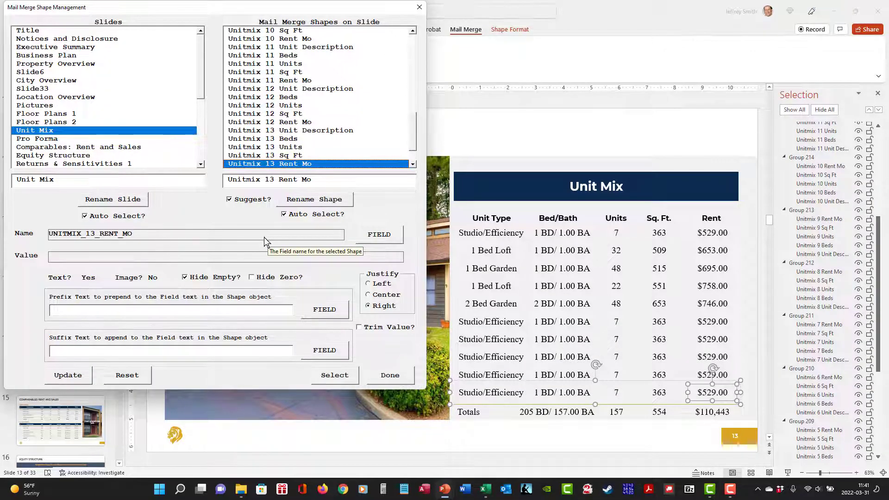
pyautogui.click(394, 377)
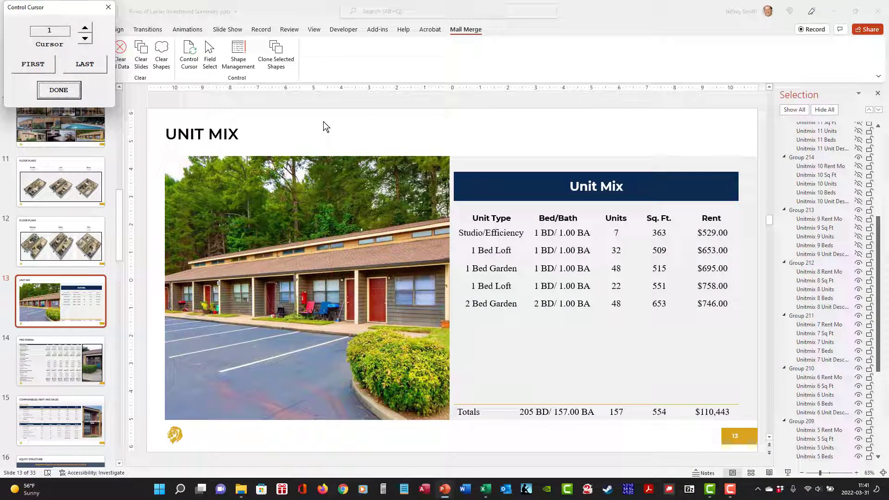
# - Refresh the Unit Mix slide with Control Cursor at record 1, both before and after showing all of its shapes
pyautogui.click(58, 91)
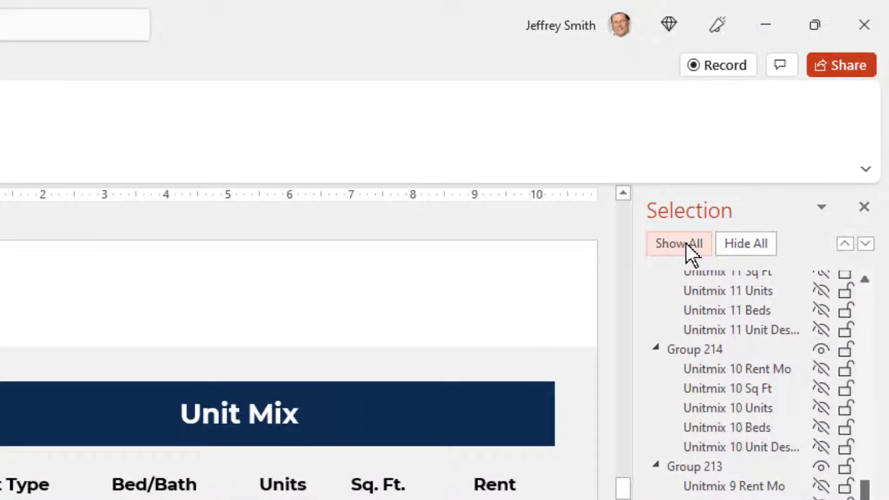
pyautogui.click(701, 241)
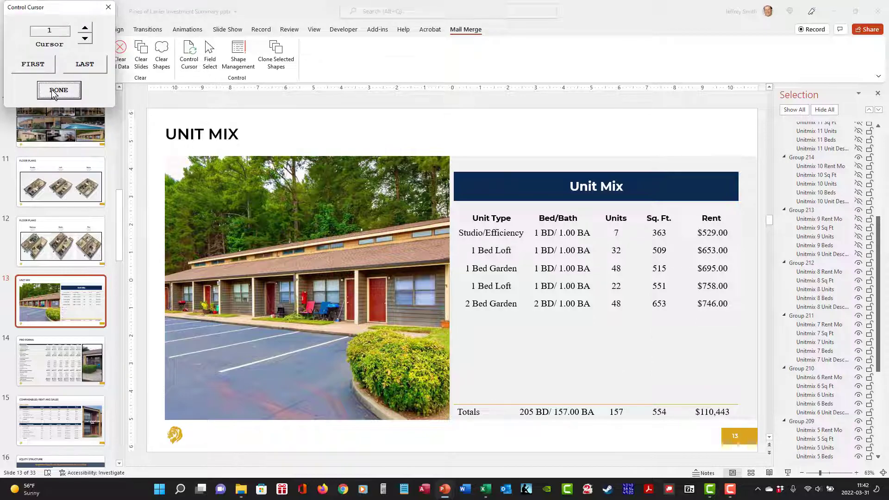
pyautogui.click(59, 89)
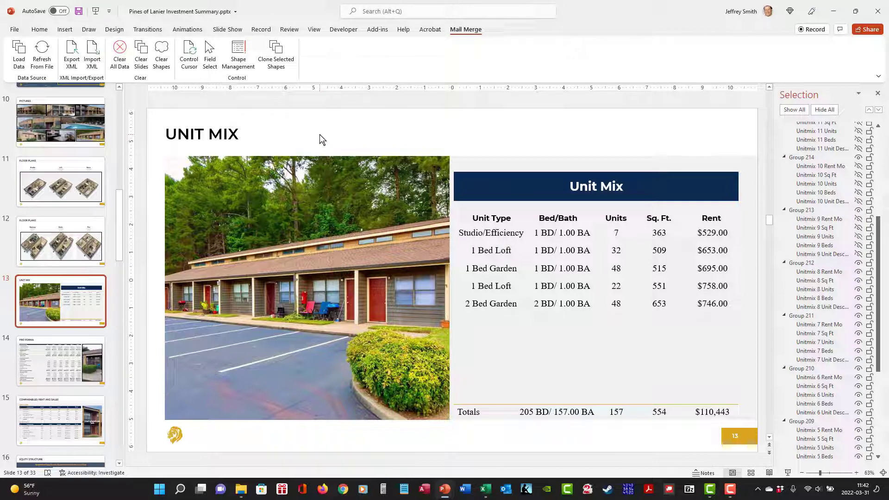
# - Go to slide 10, Pictures, and examine the linked fields of its first Url Picture shapes in Shape Management
pyautogui.click(57, 144)
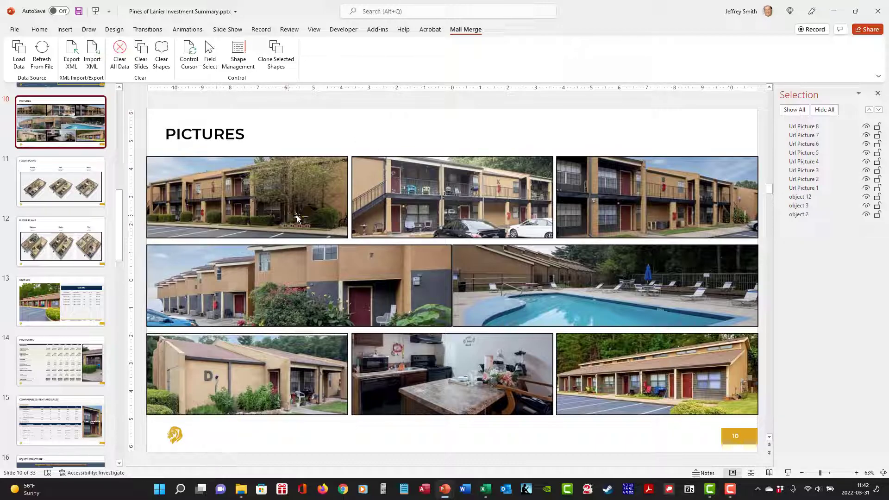
pyautogui.click(339, 211)
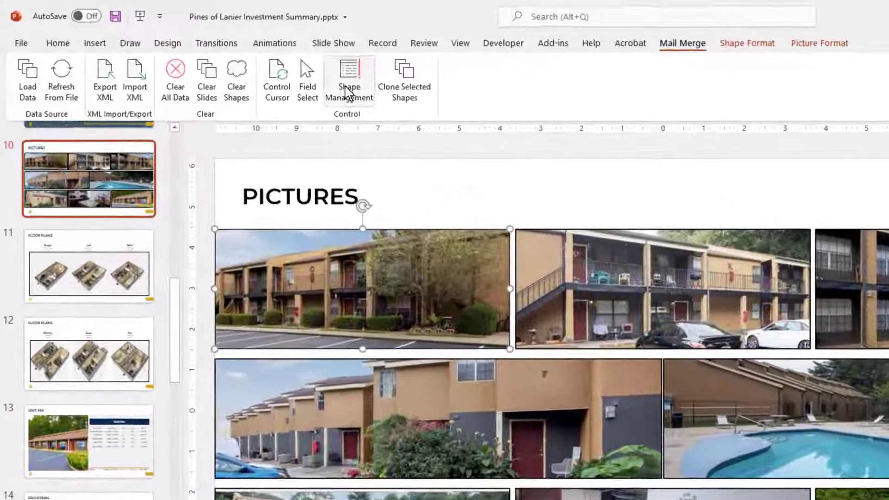
pyautogui.click(238, 52)
pyautogui.click(430, 46)
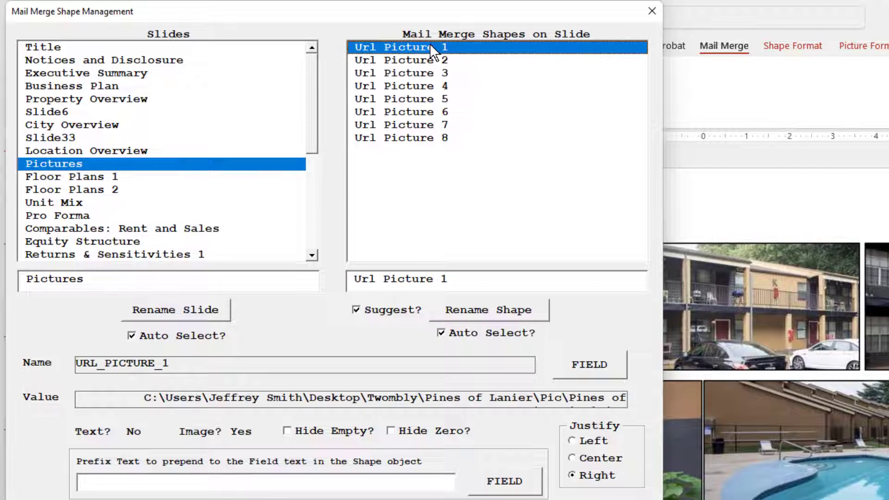
pyautogui.press('Down')
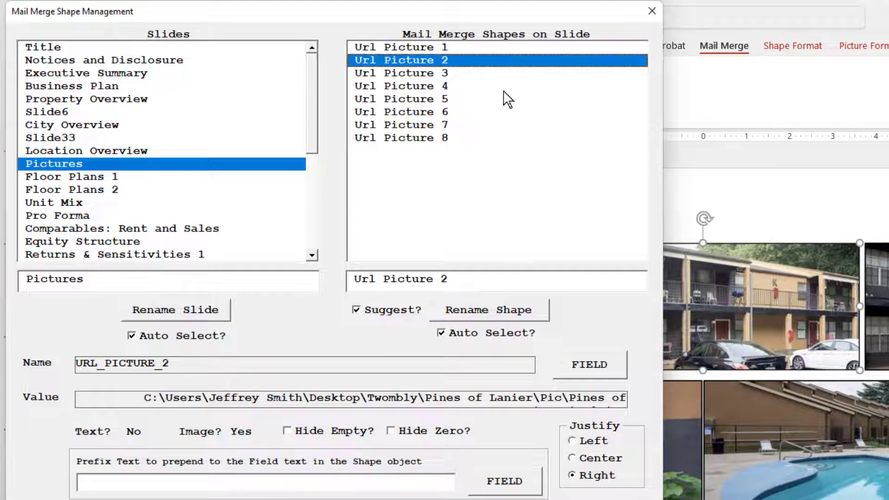
pyautogui.press('Down')
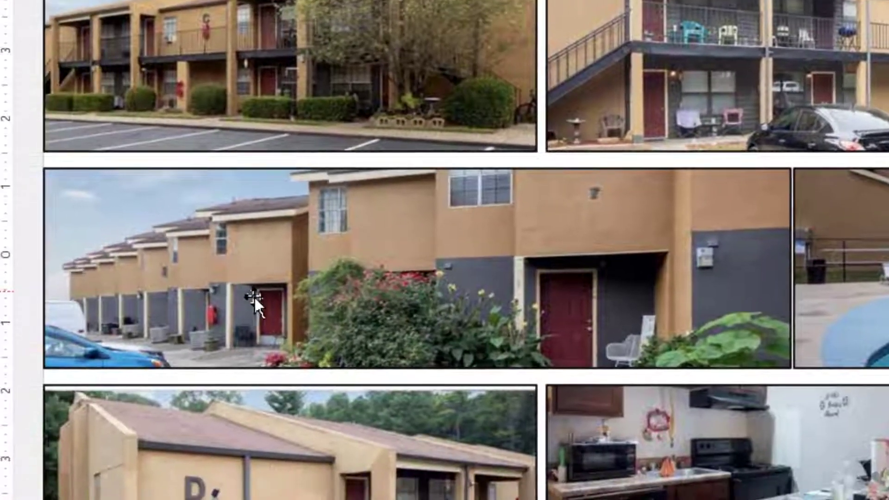
# - Turn on Trim Value for the Url Picture 4 shape with Field Select and accept the setting
pyautogui.click(260, 296)
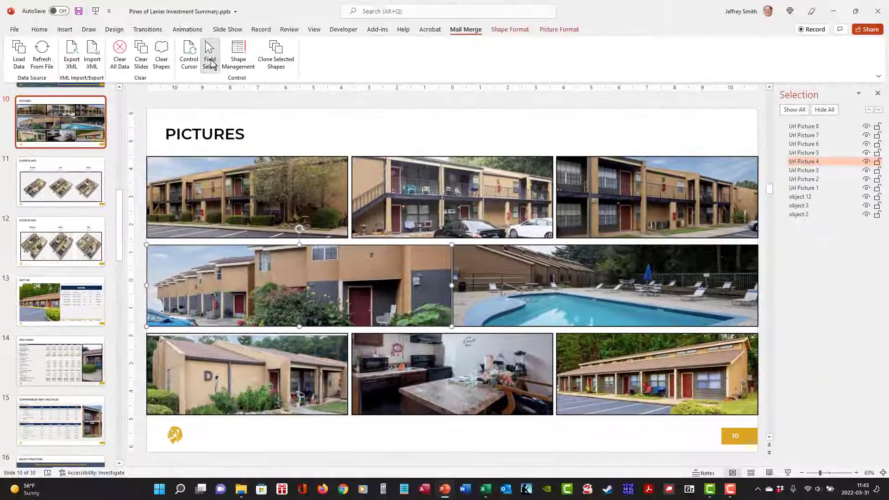
pyautogui.click(210, 60)
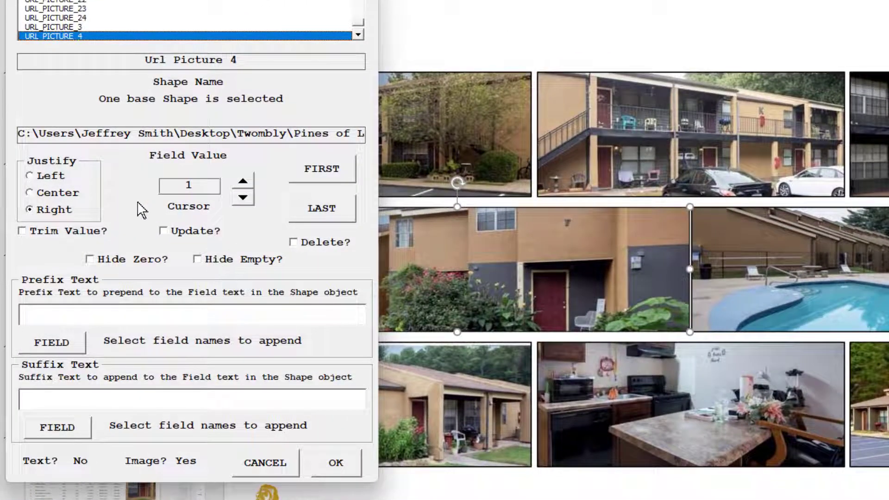
pyautogui.click(67, 231)
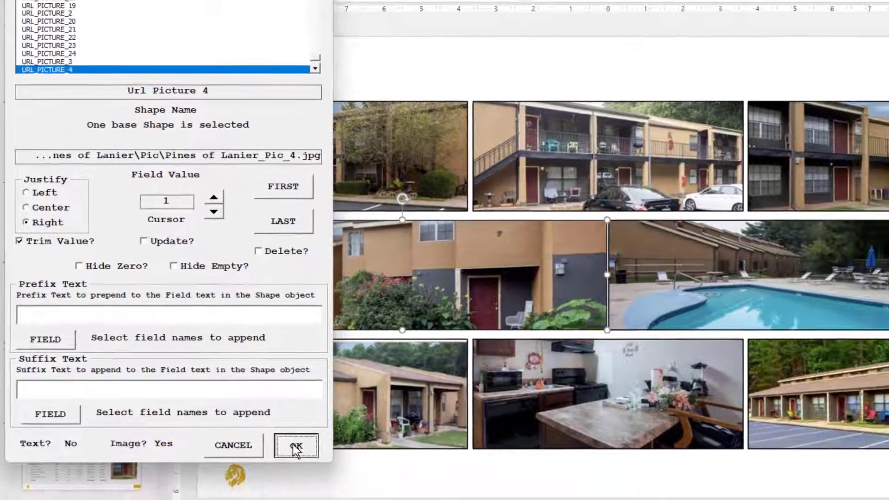
pyautogui.click(336, 463)
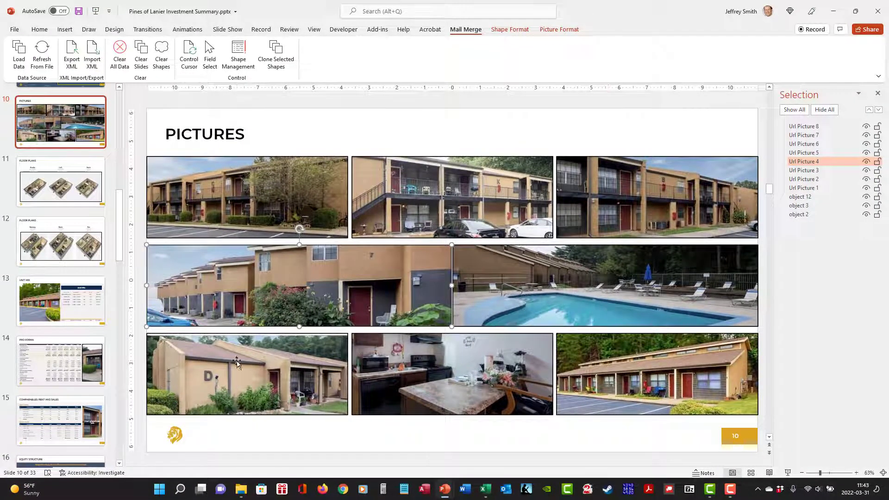
# - Examine the alignment options for the Url Picture 6 shape, and go to slide 13, Unit Mix
pyautogui.click(218, 384)
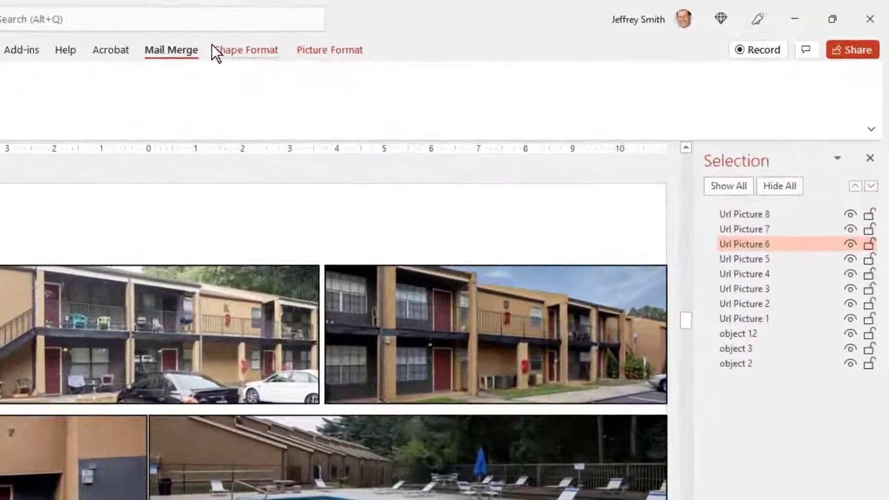
pyautogui.click(492, 29)
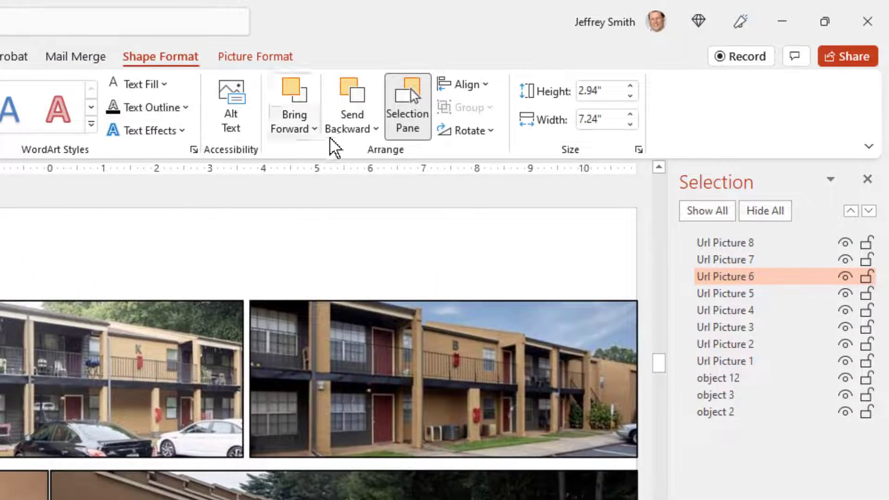
pyautogui.click(484, 88)
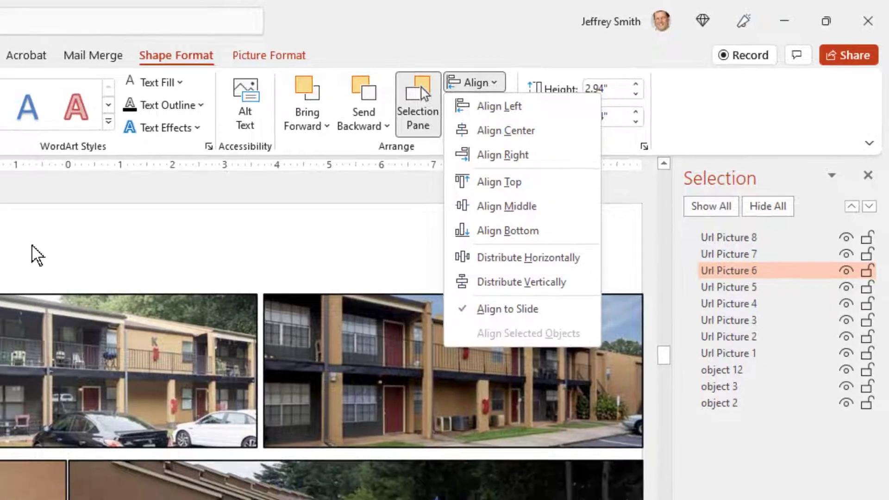
pyautogui.click(13, 250)
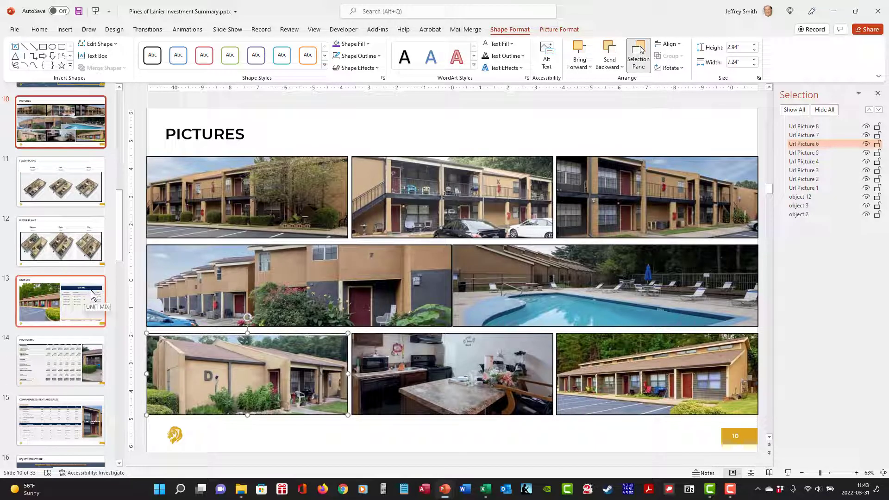
pyautogui.click(40, 304)
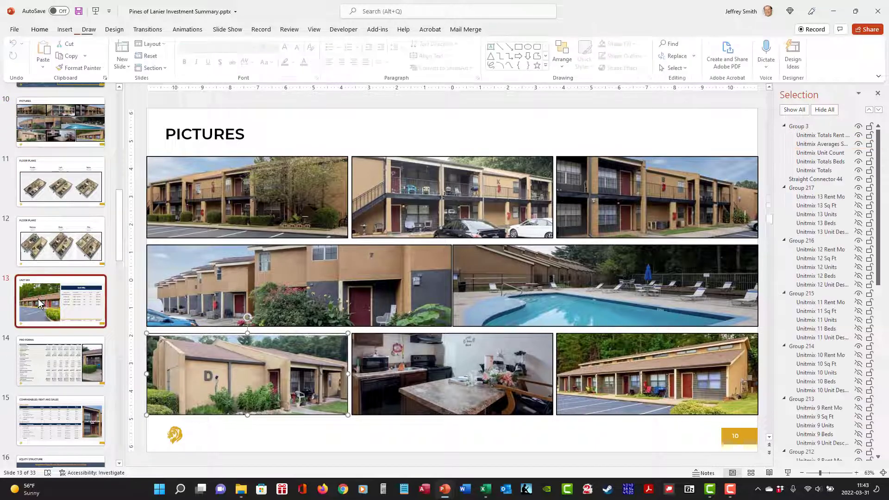